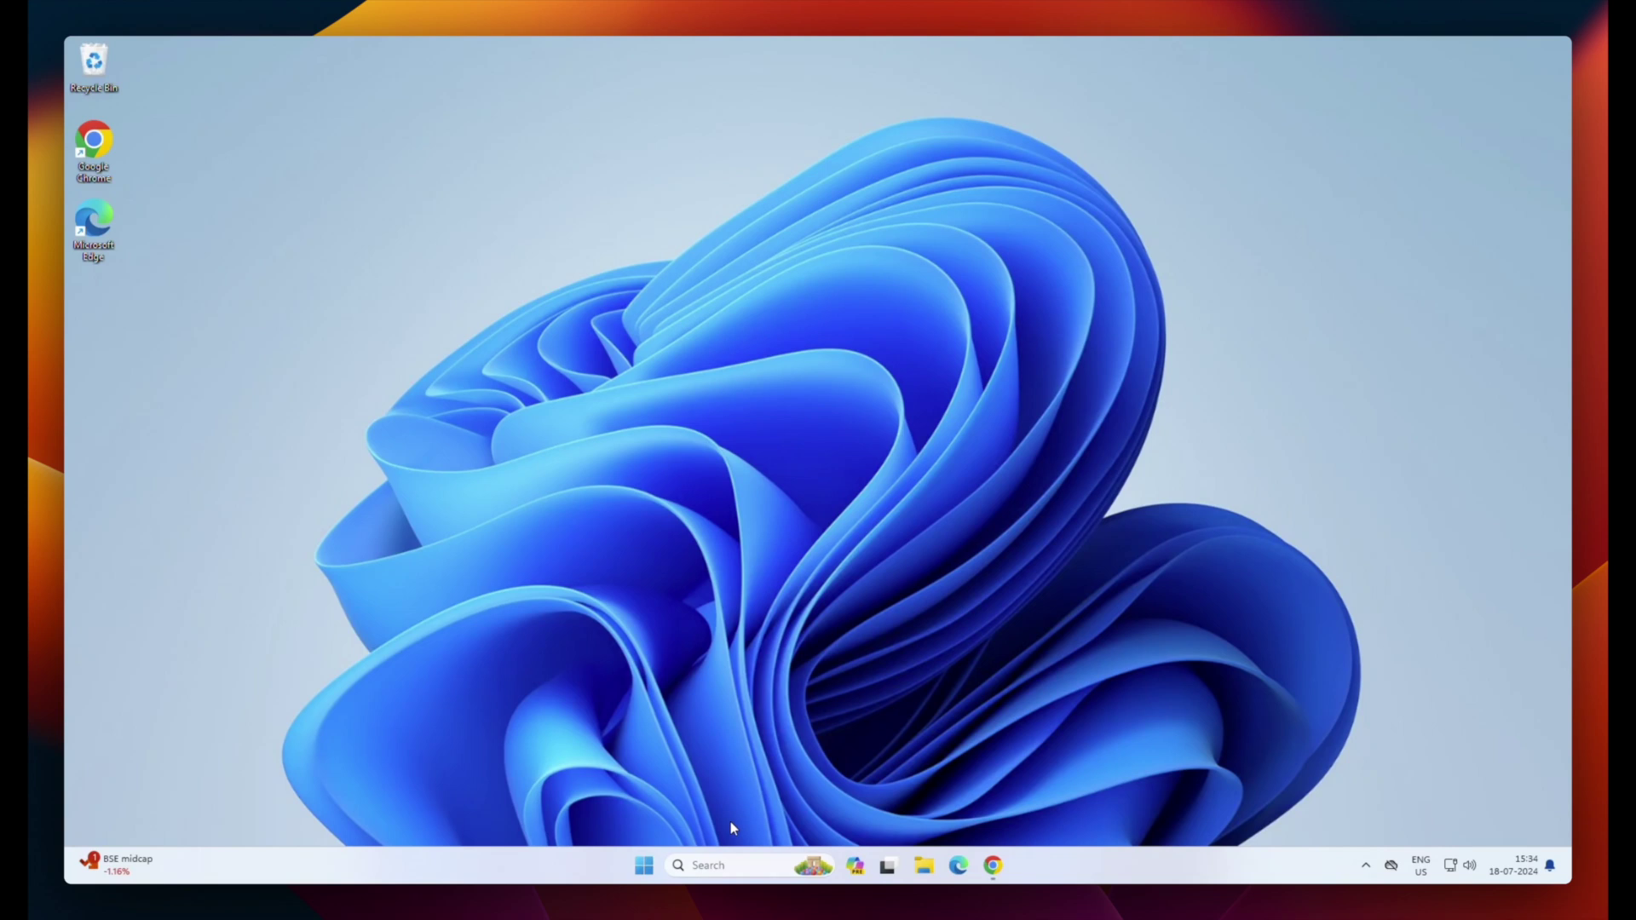
# Bring up the On-Screen Keyboard and enter the Task Manager key combination on it.
pyautogui.press('ctrl+super+o')
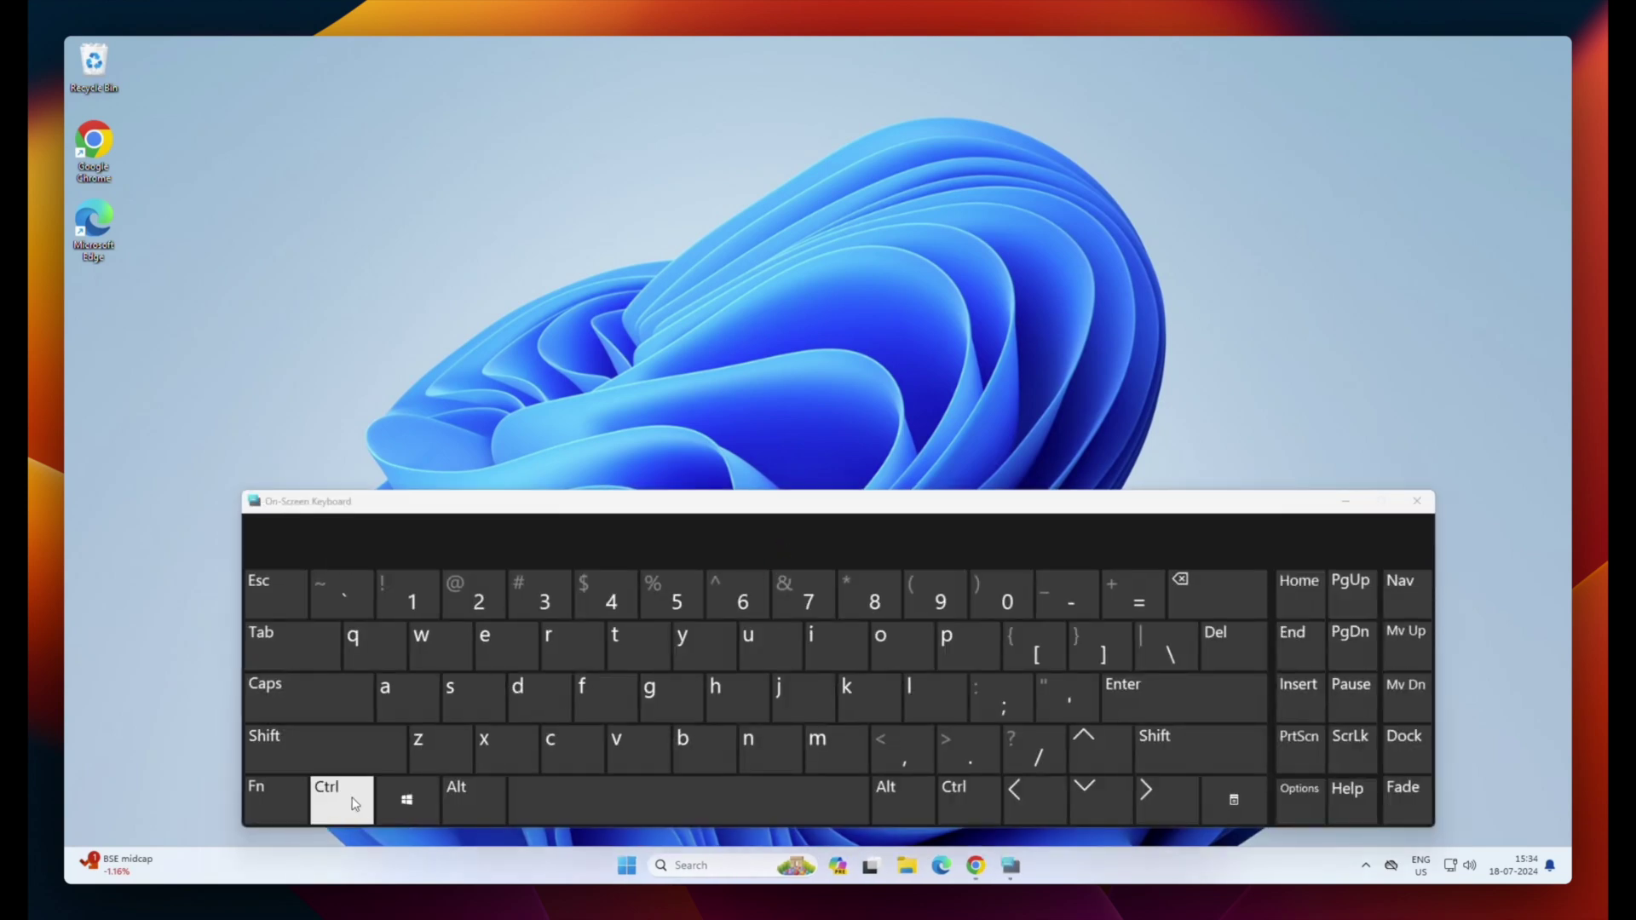
pyautogui.click(356, 804)
pyautogui.click(281, 753)
pyautogui.click(271, 610)
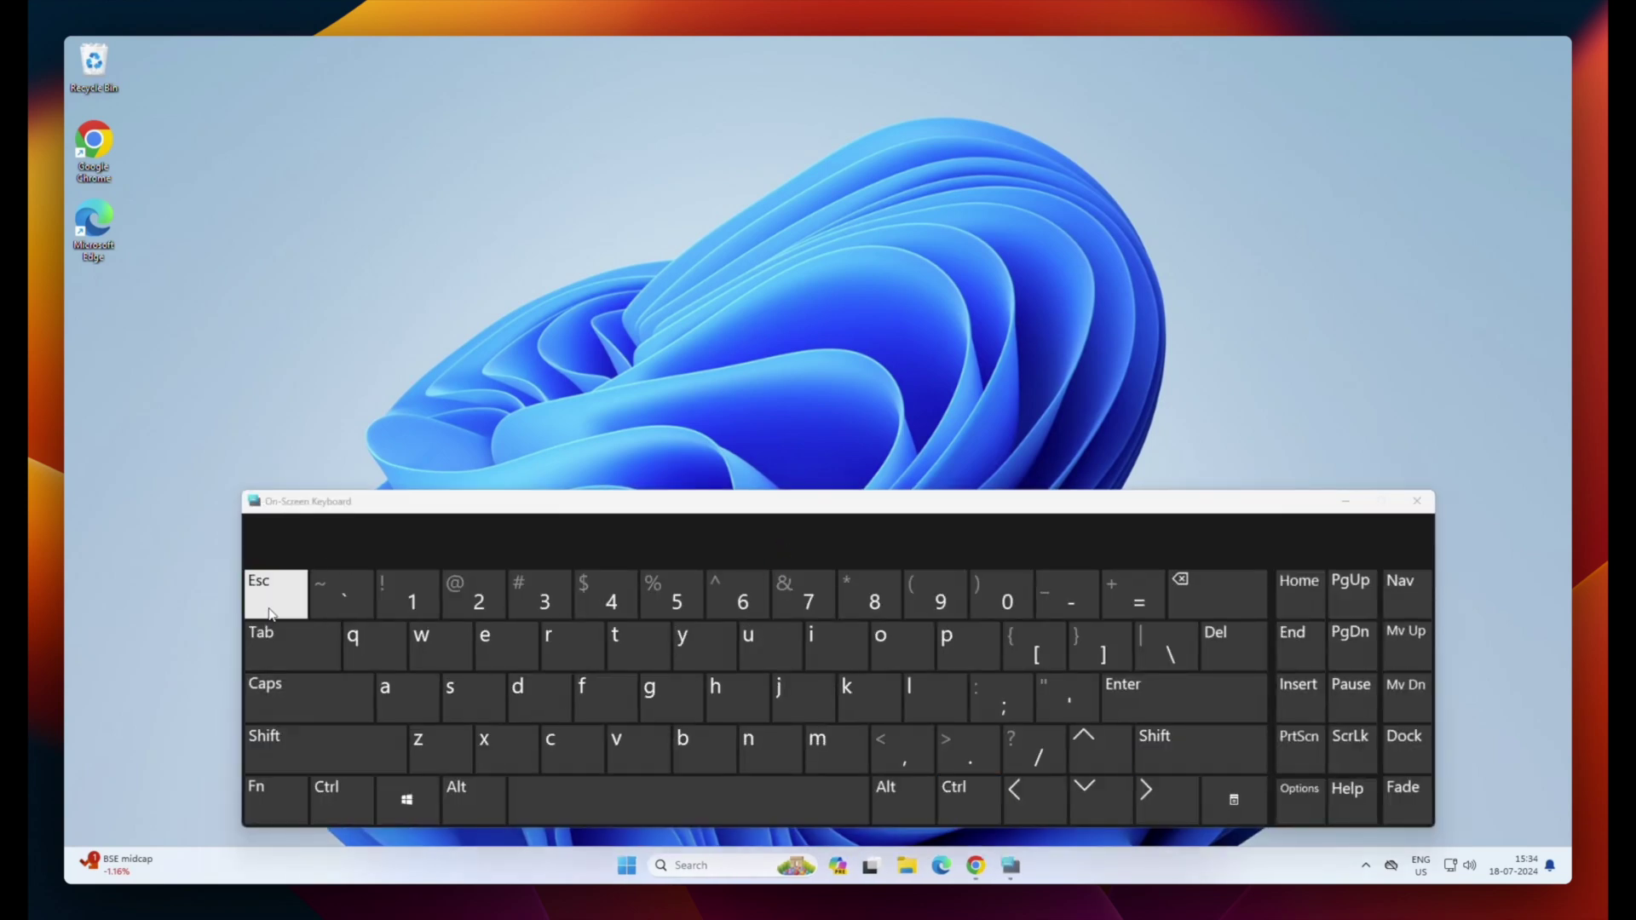
# Launch Task Manager from the taskbar menu and show its memory performance view.
pyautogui.rightClick(902, 863)
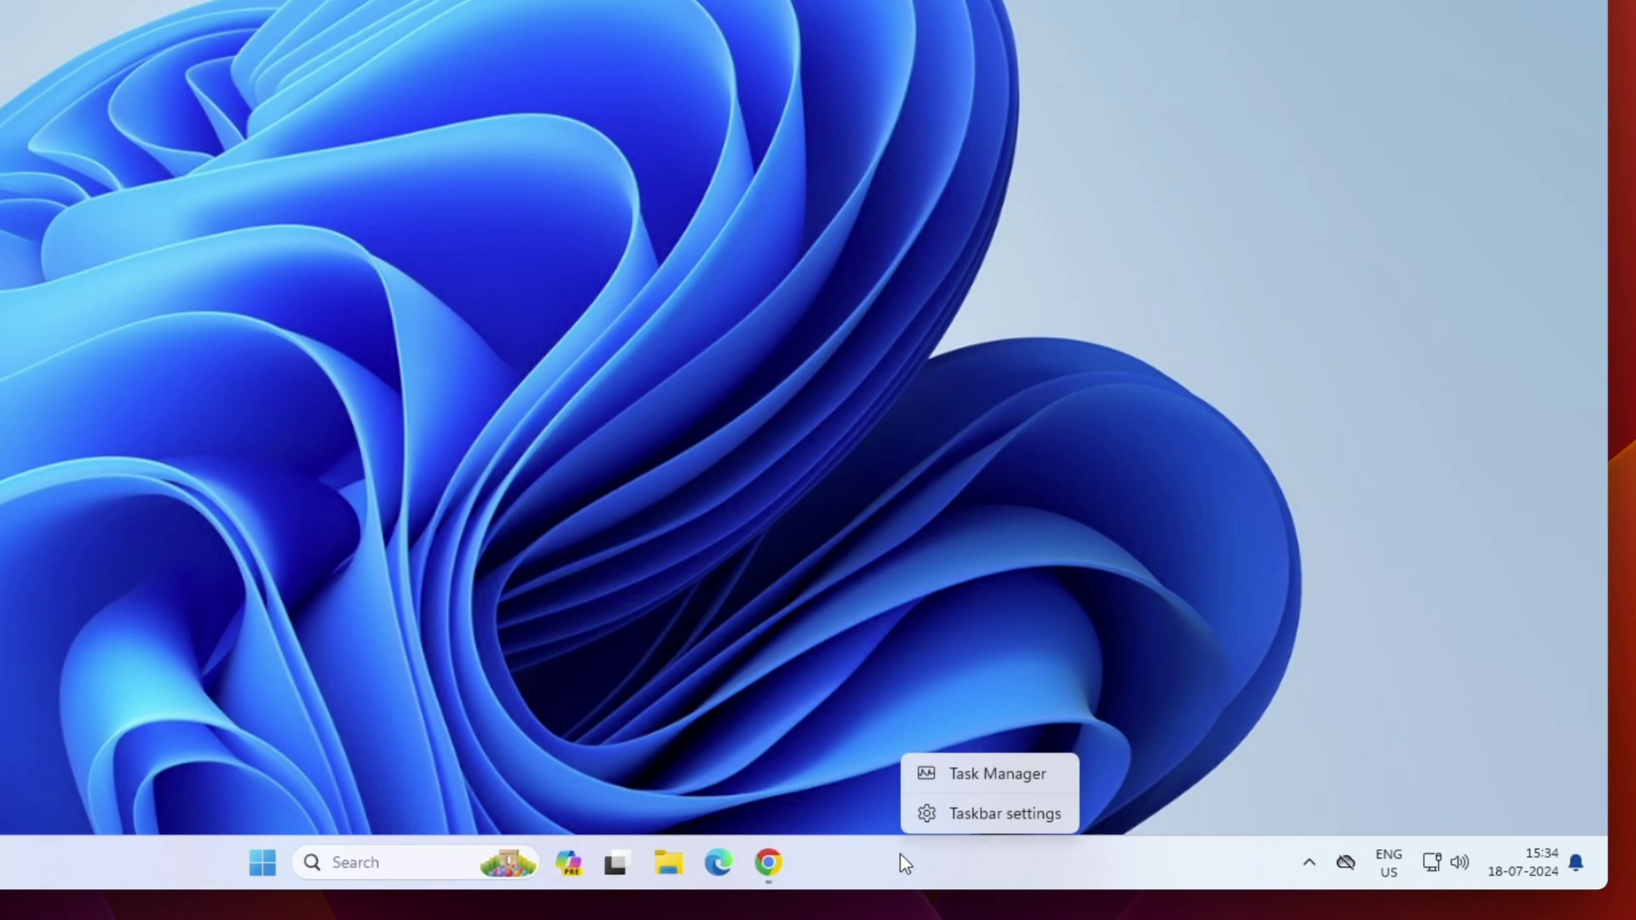
pyautogui.click(983, 777)
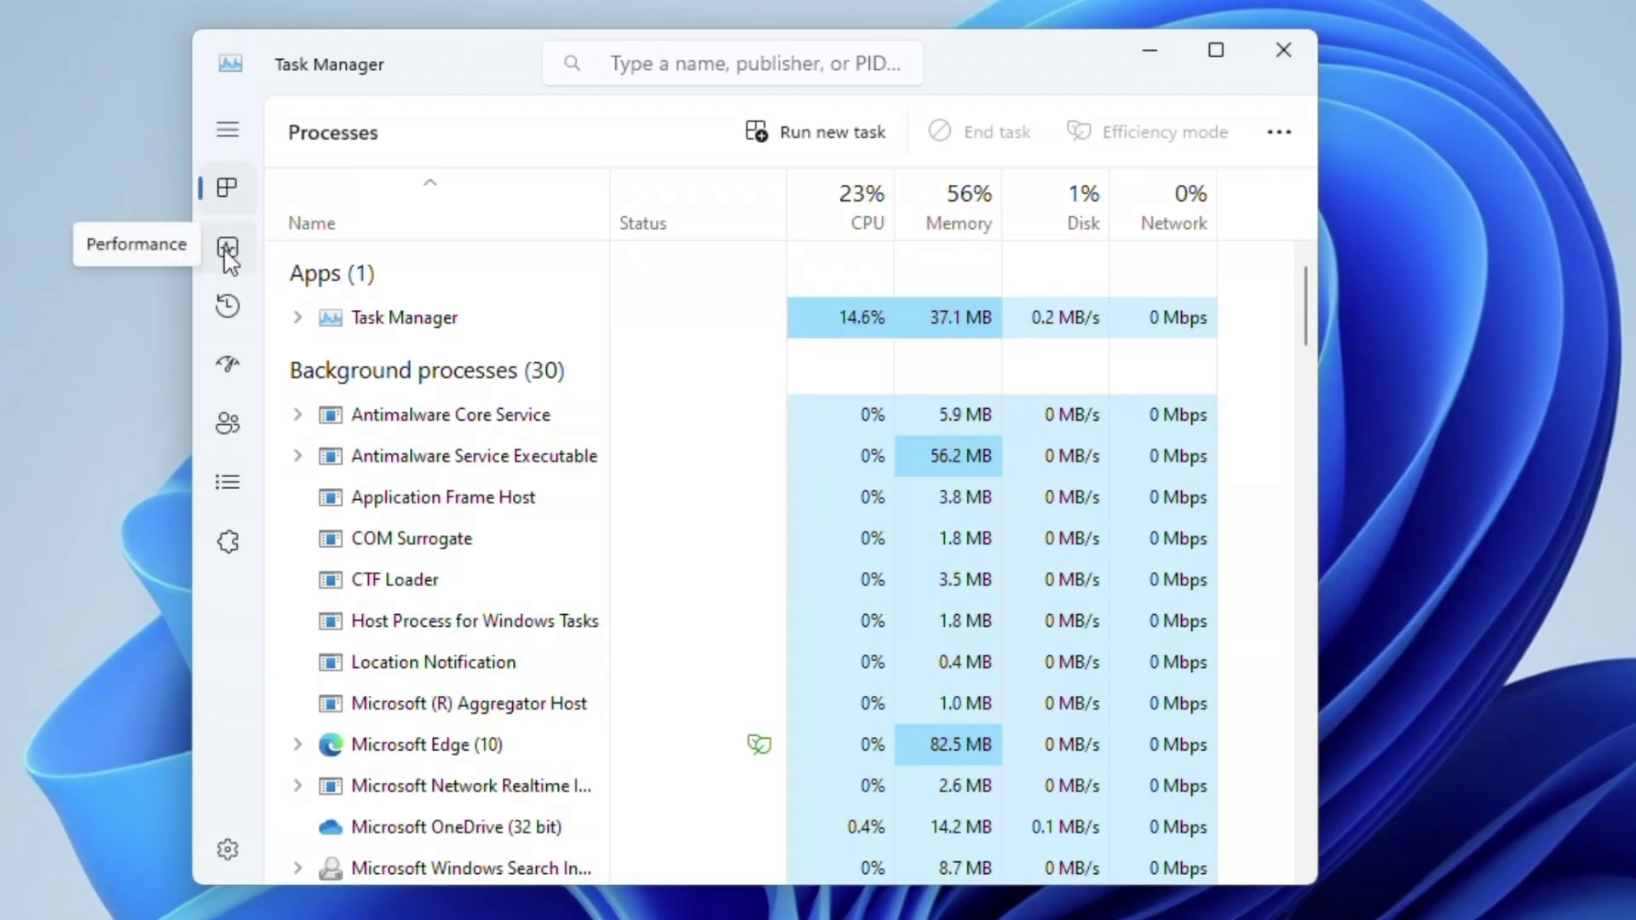
pyautogui.click(229, 249)
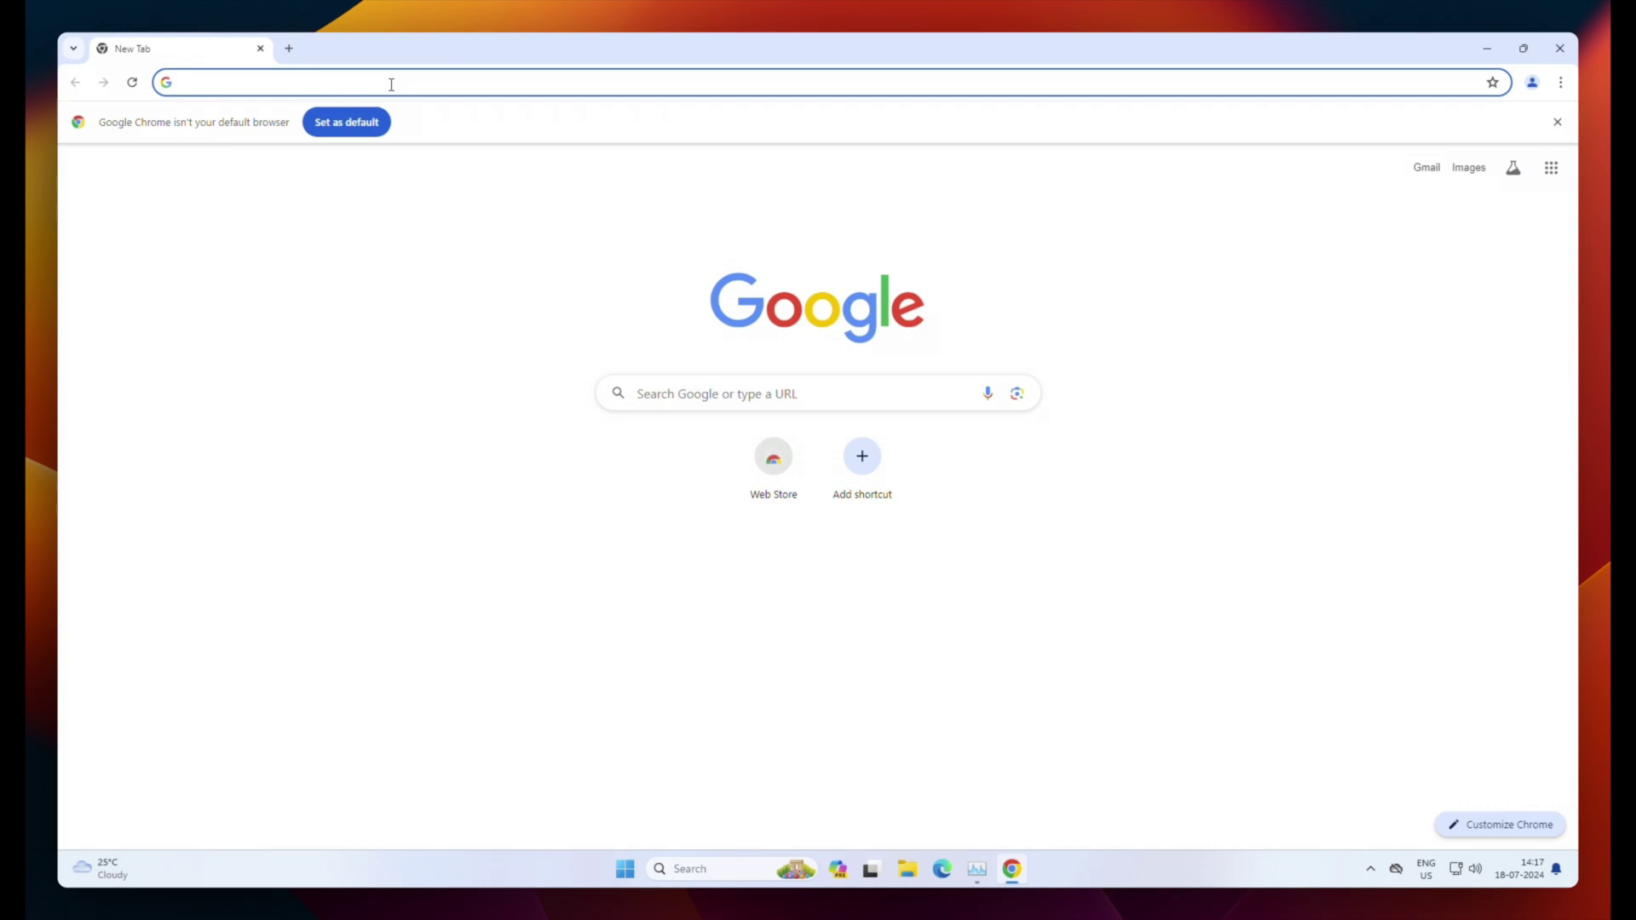
# Search for RAMMAP and open the Microsoft Learn Sysinternals RAMMap page.
pyautogui.write('RA')
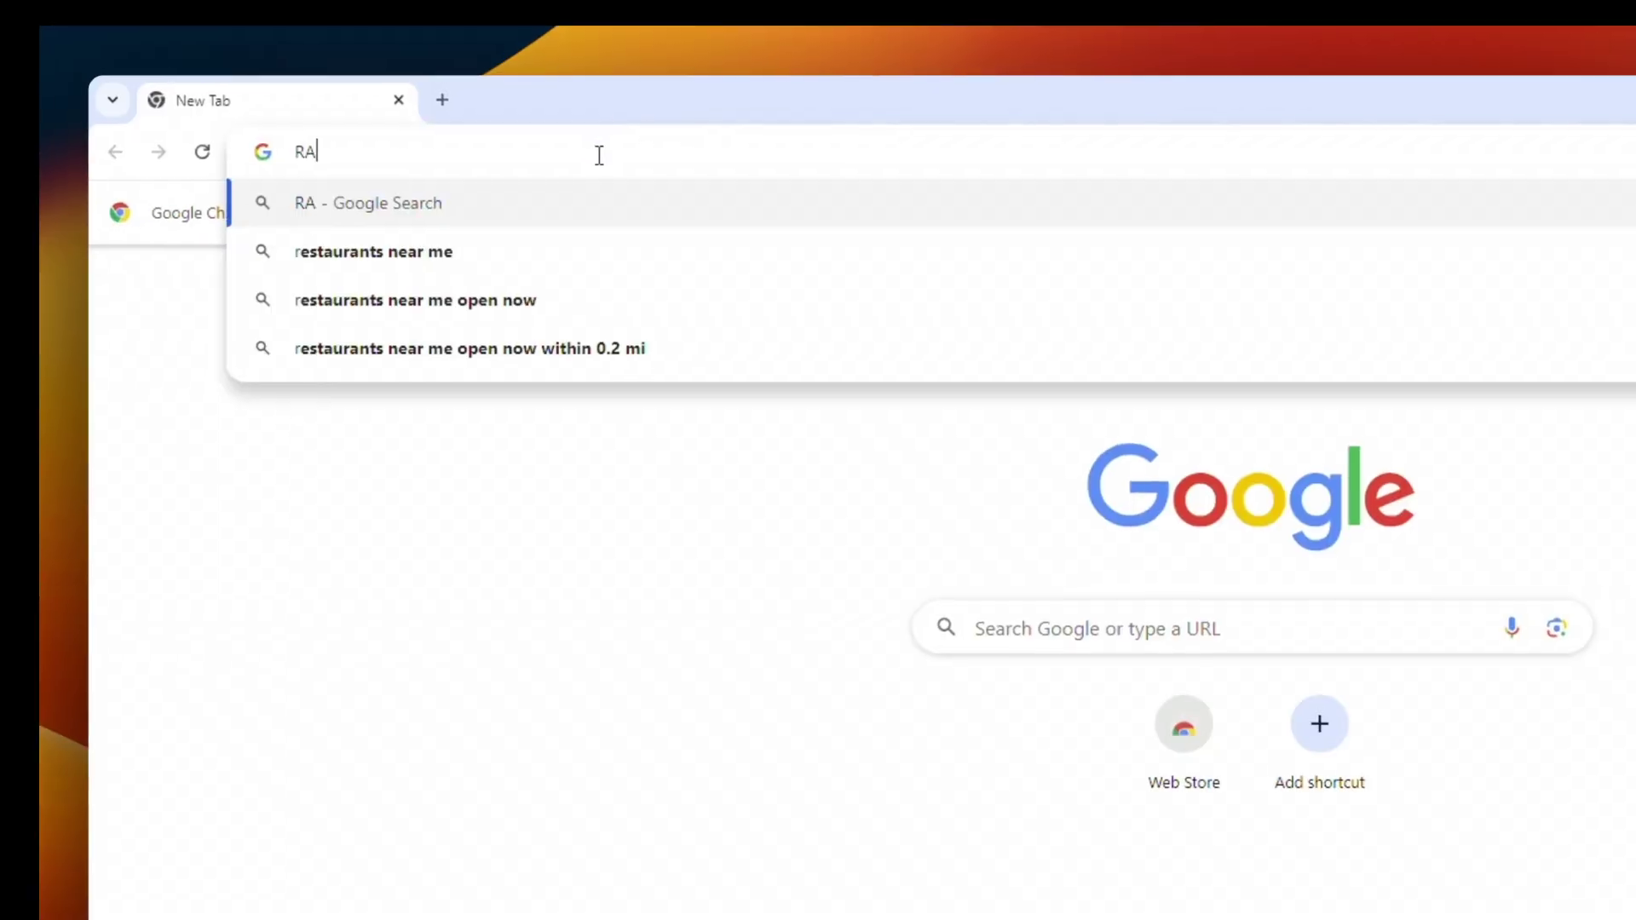
pyautogui.write('MMA')
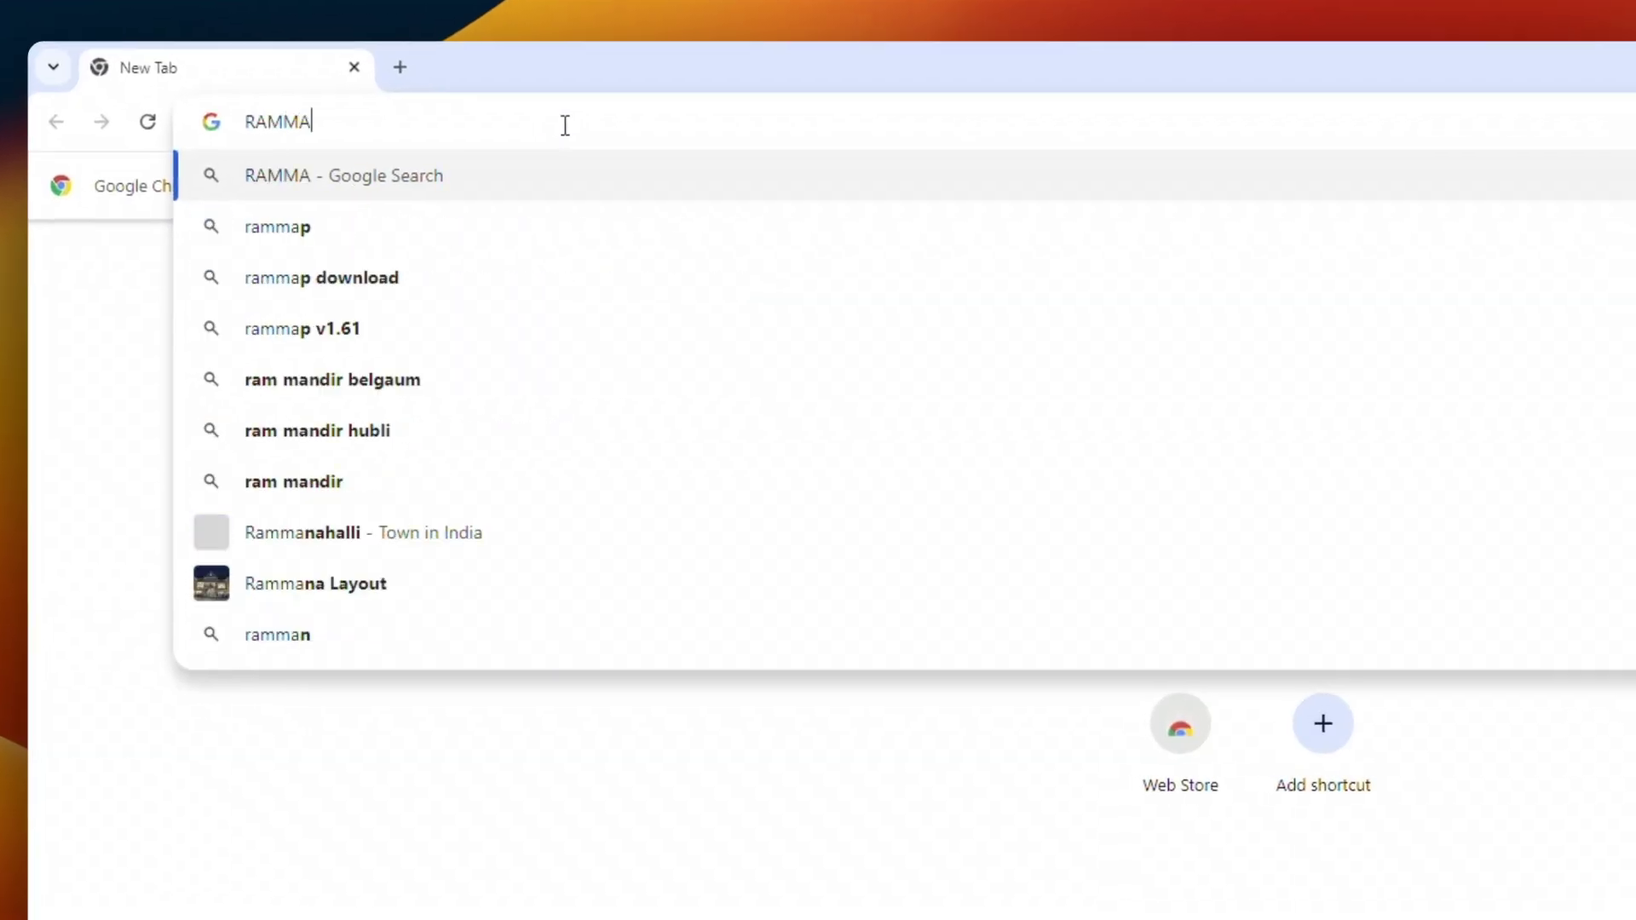
pyautogui.write('P')
pyautogui.press('Return')
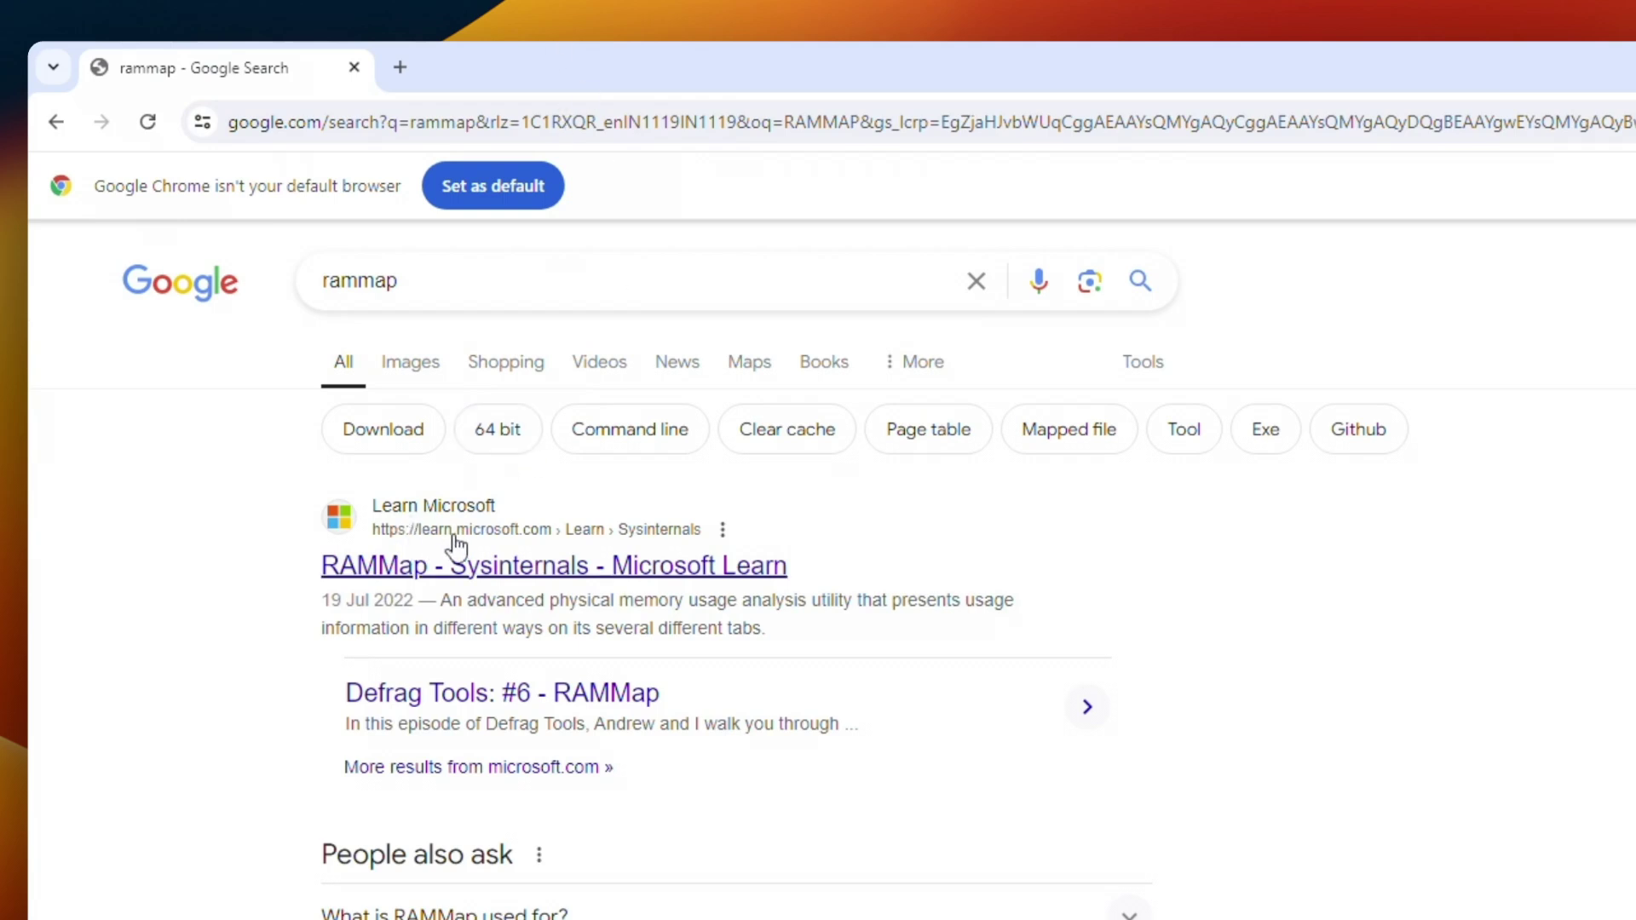
pyautogui.click(507, 569)
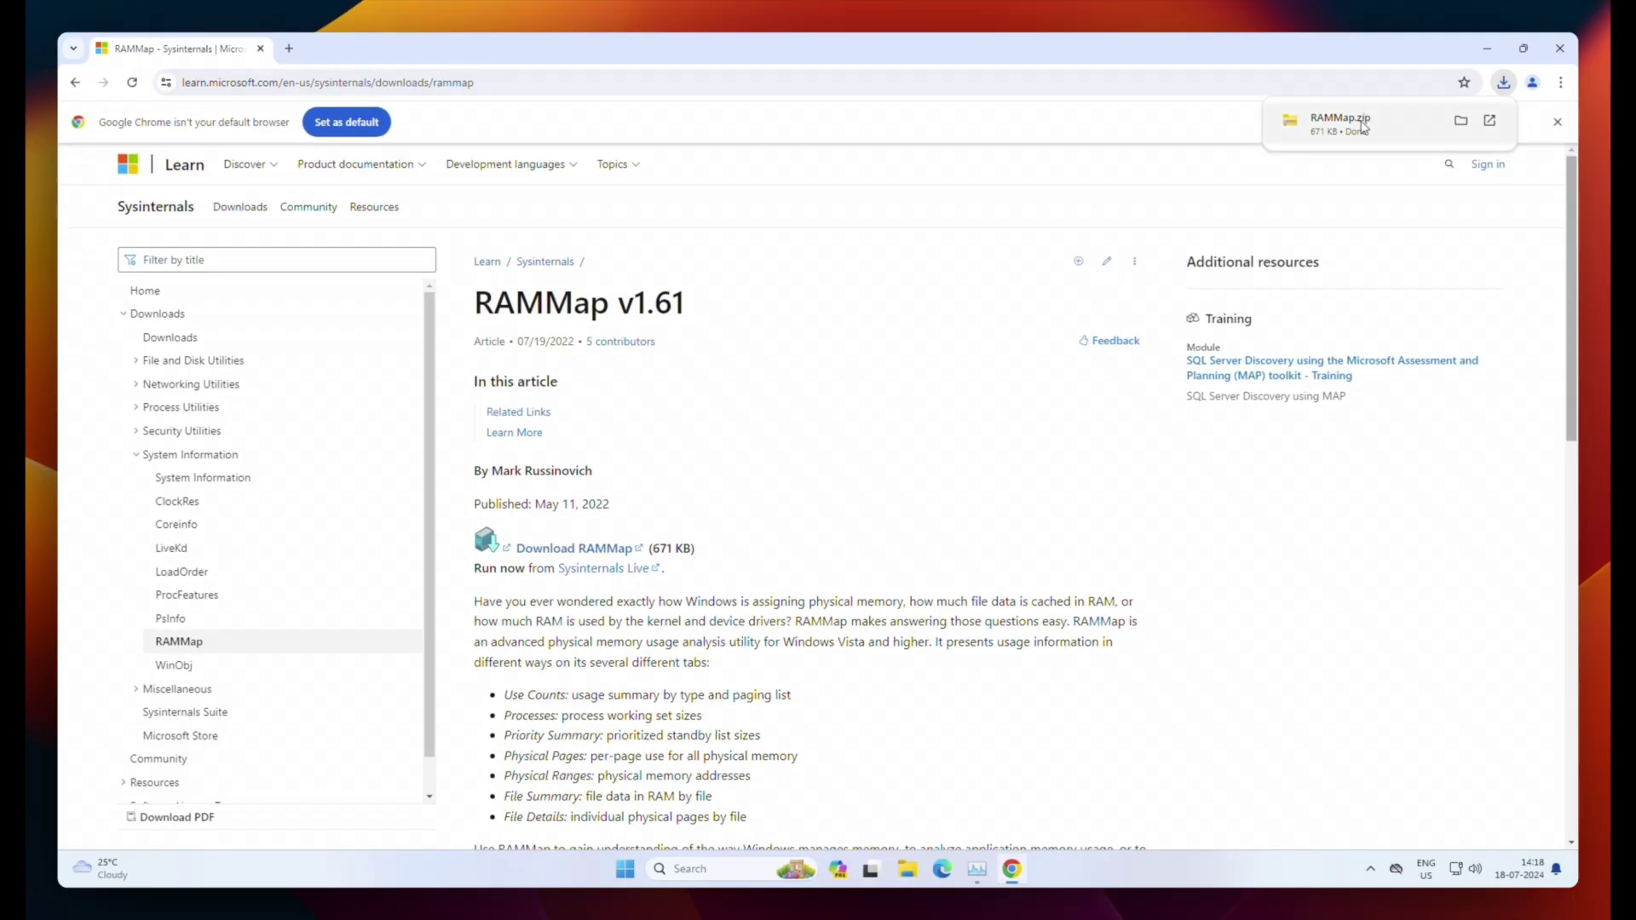
# Show RAMMap.zip in Downloads, create a RAMMAP folder and move the zip into it.
pyautogui.click(1461, 122)
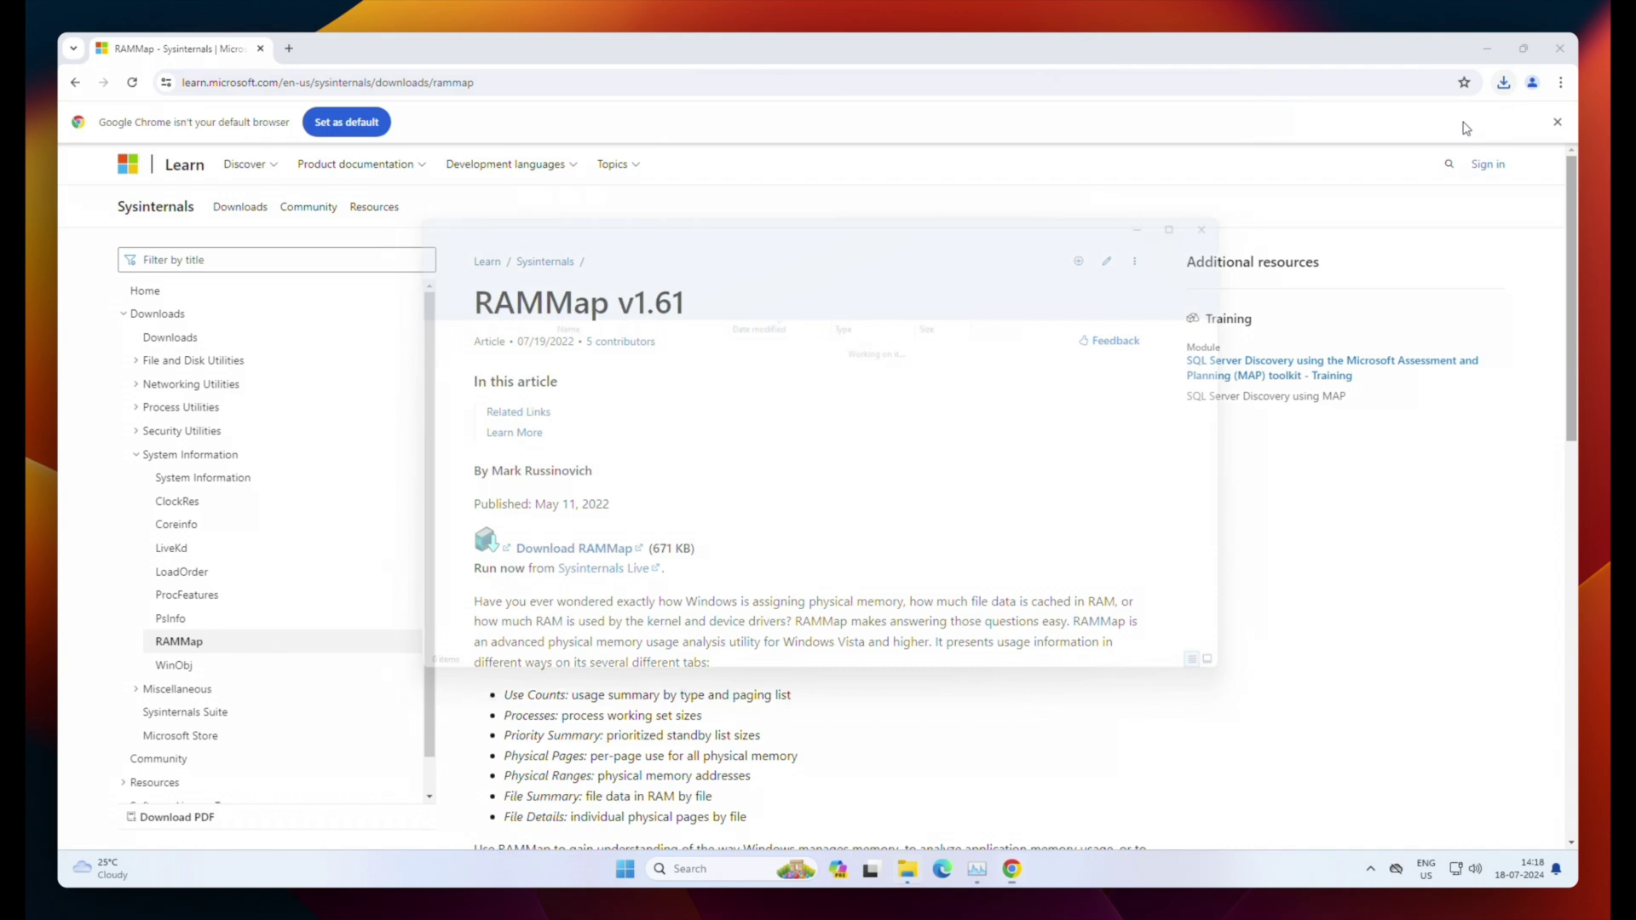
pyautogui.rightClick(616, 525)
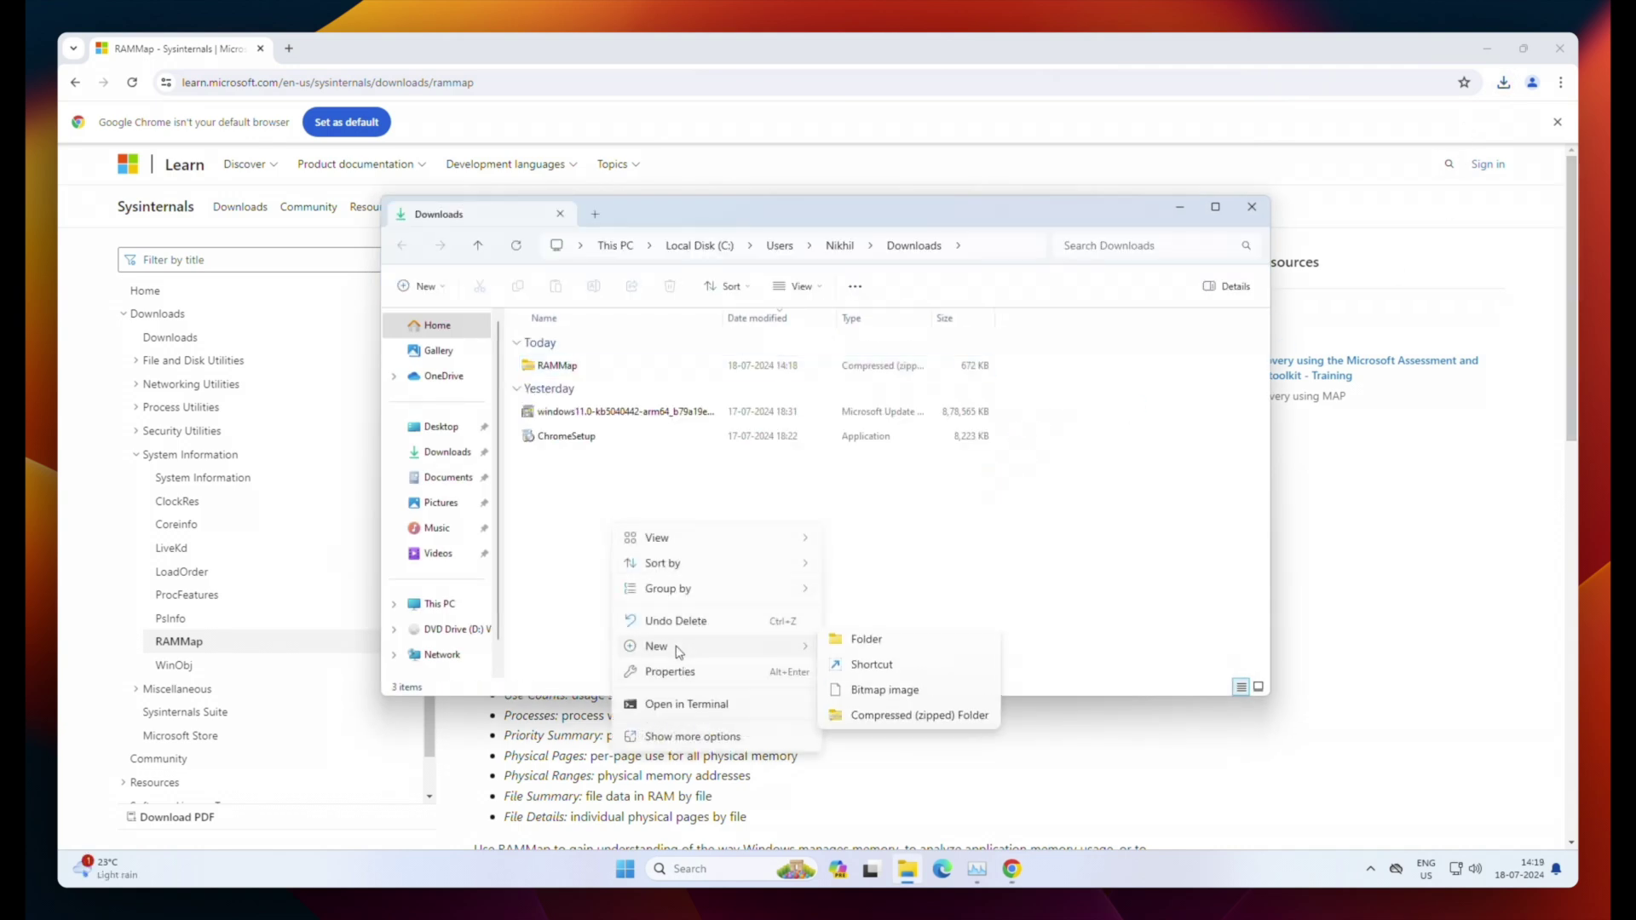
pyautogui.click(909, 654)
pyautogui.write('RAMMAP')
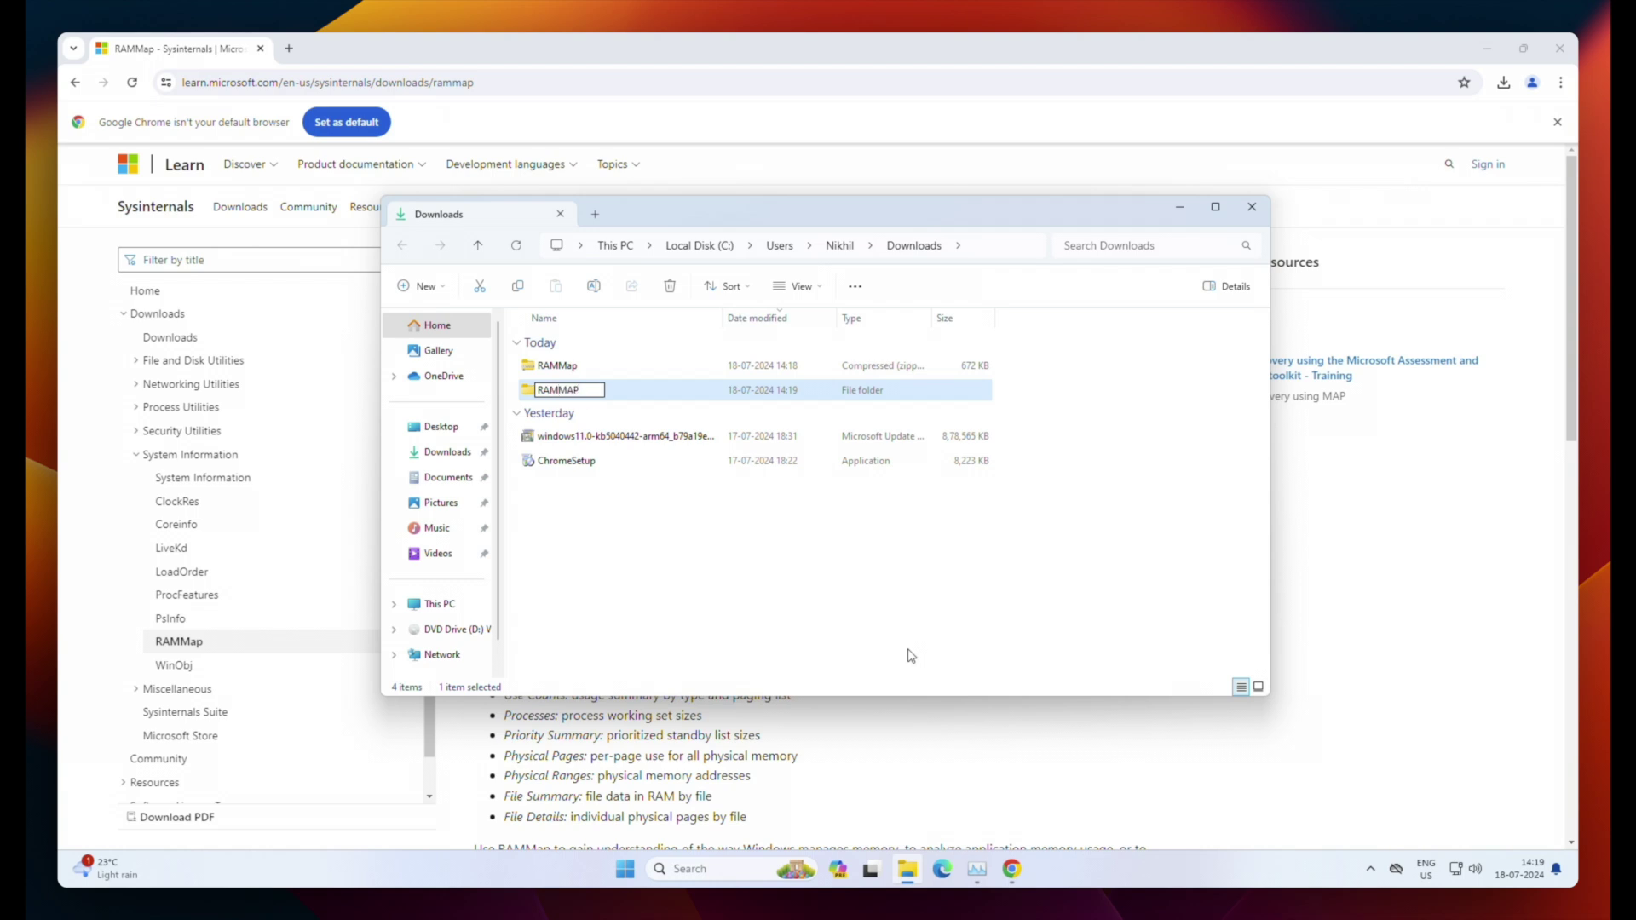
pyautogui.click(886, 627)
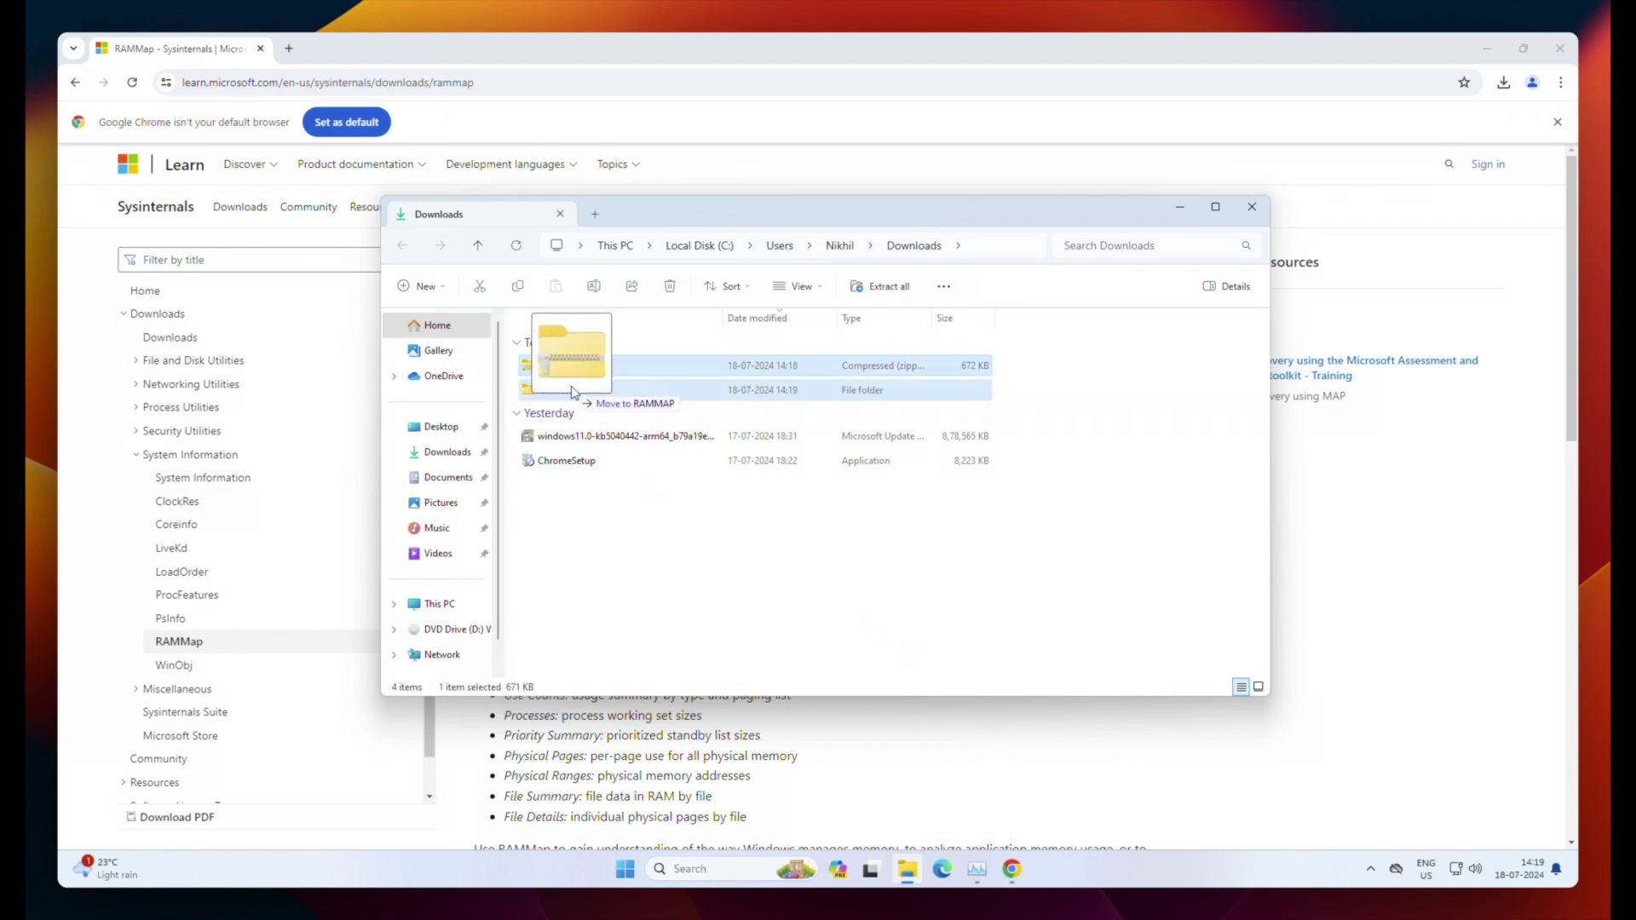
pyautogui.moveTo(562, 372); pyautogui.dragTo(558, 390)
# Extract RAMMap.zip inside the RAMMAP folder into a RAMMap subfolder.
pyautogui.doubleClick(556, 365)
pyautogui.rightClick(540, 367)
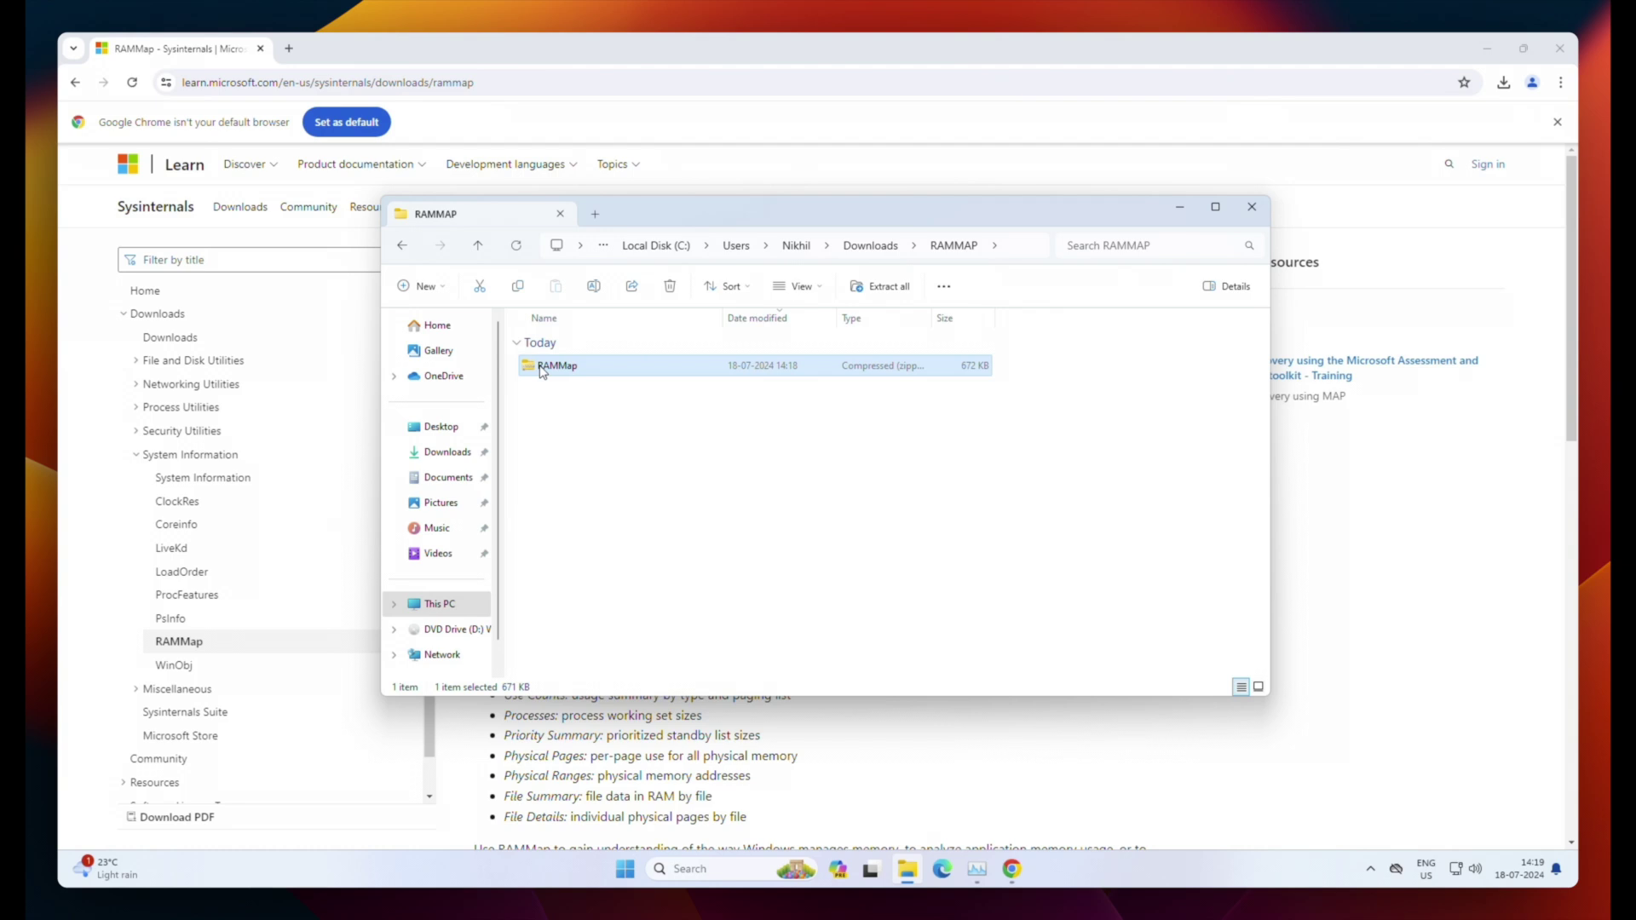
pyautogui.click(606, 545)
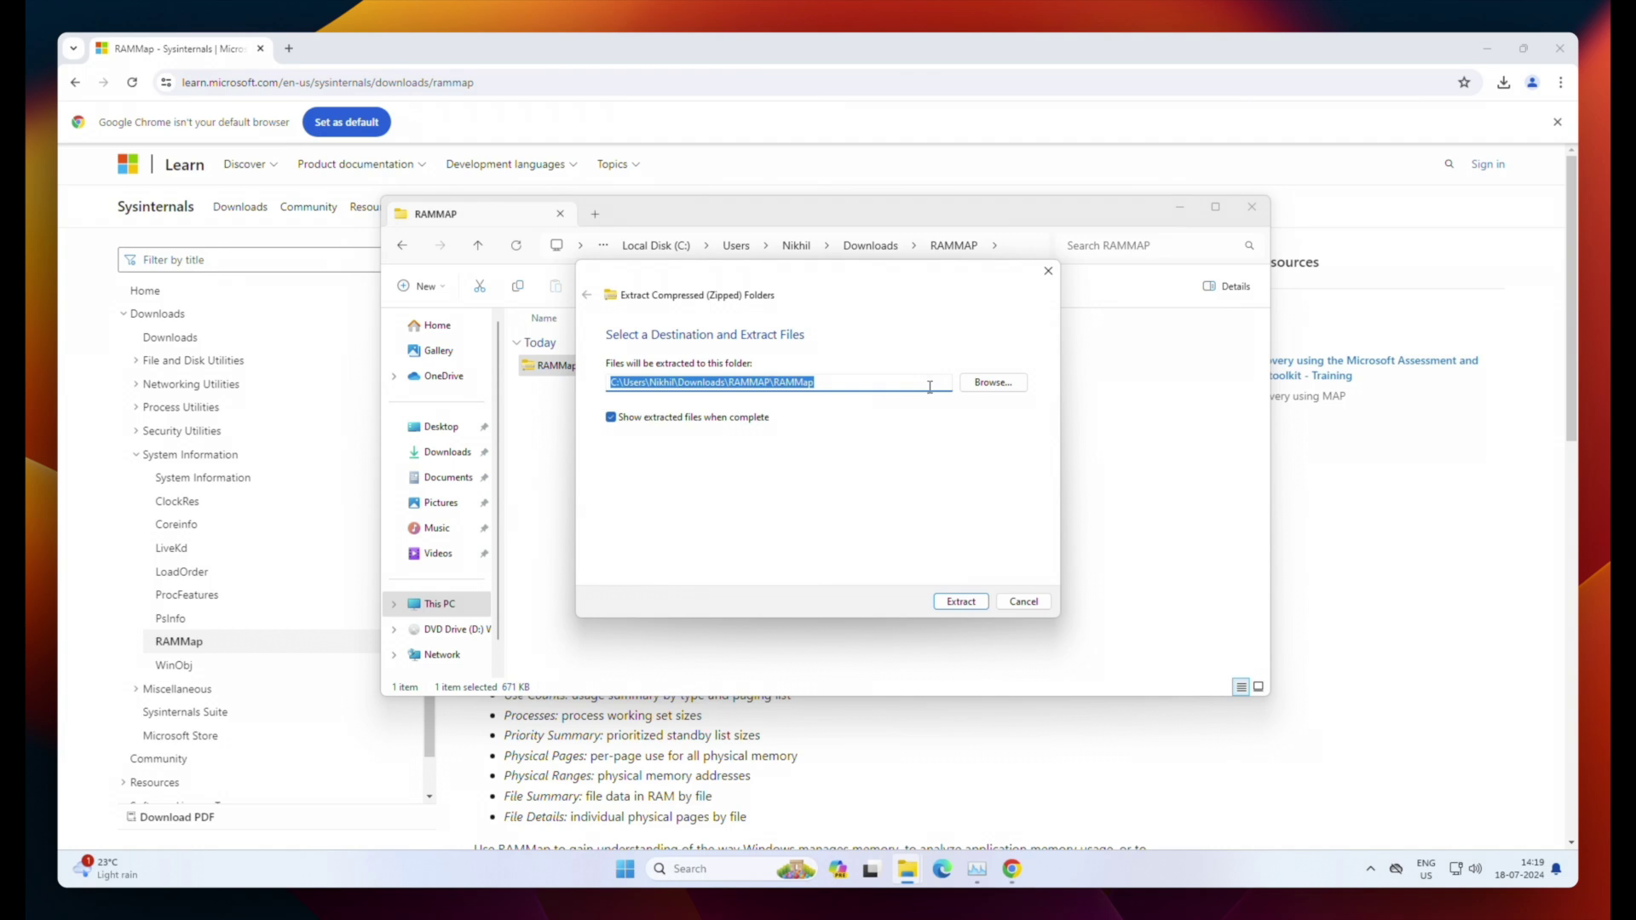
pyautogui.click(979, 607)
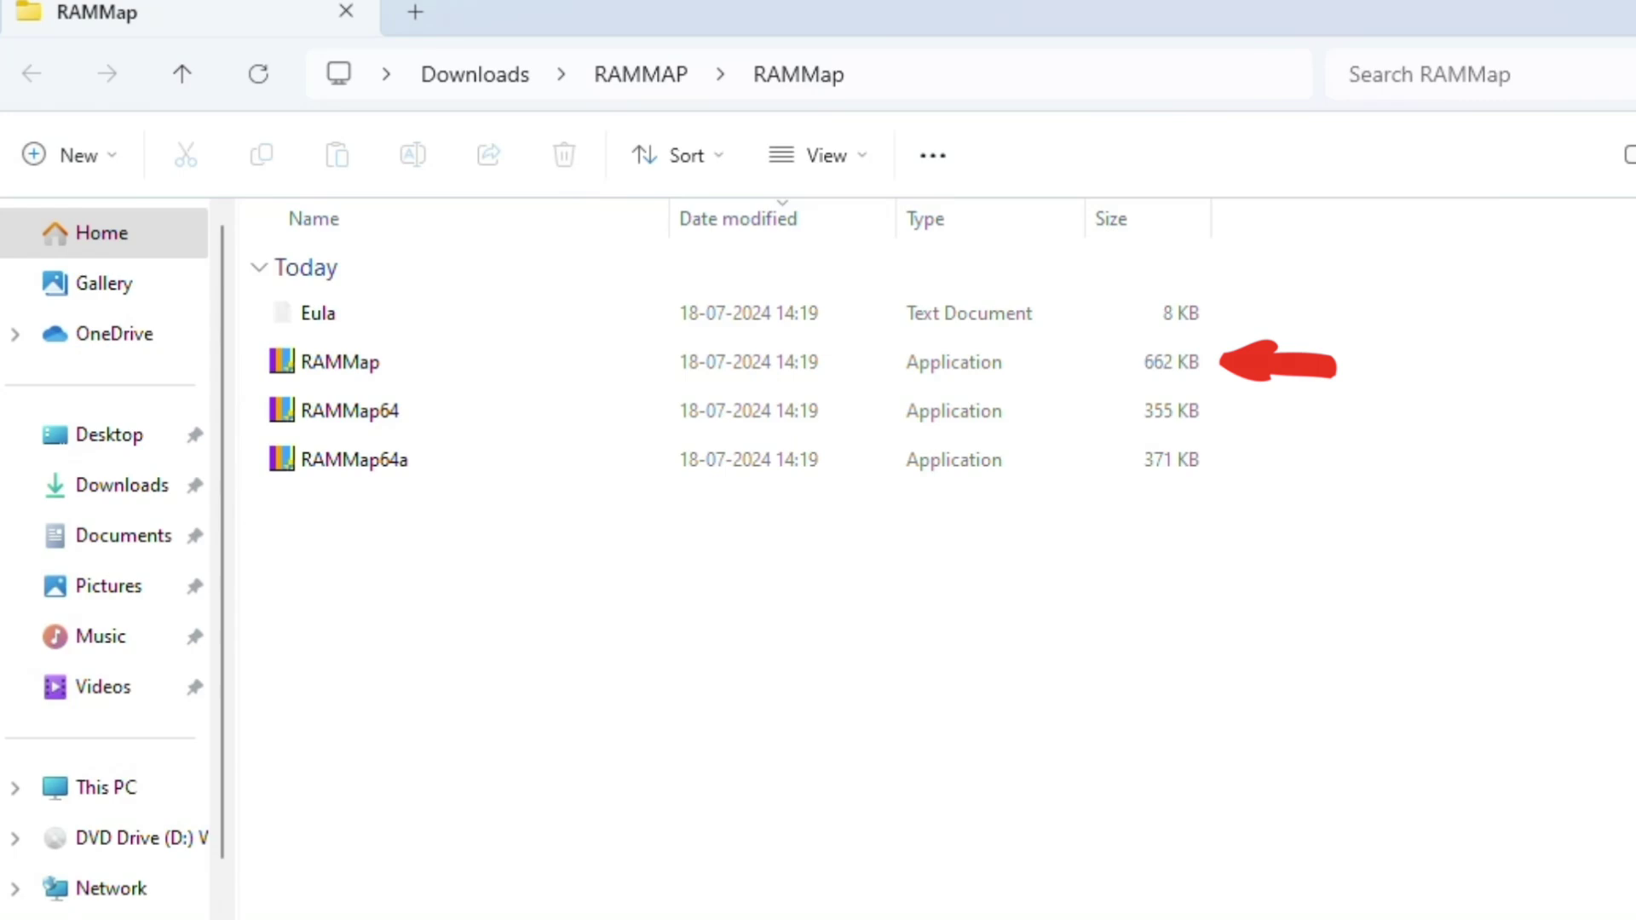
# Run RAMMap as administrator, approve the UAC prompt and agree to the licence.
pyautogui.rightClick(395, 368)
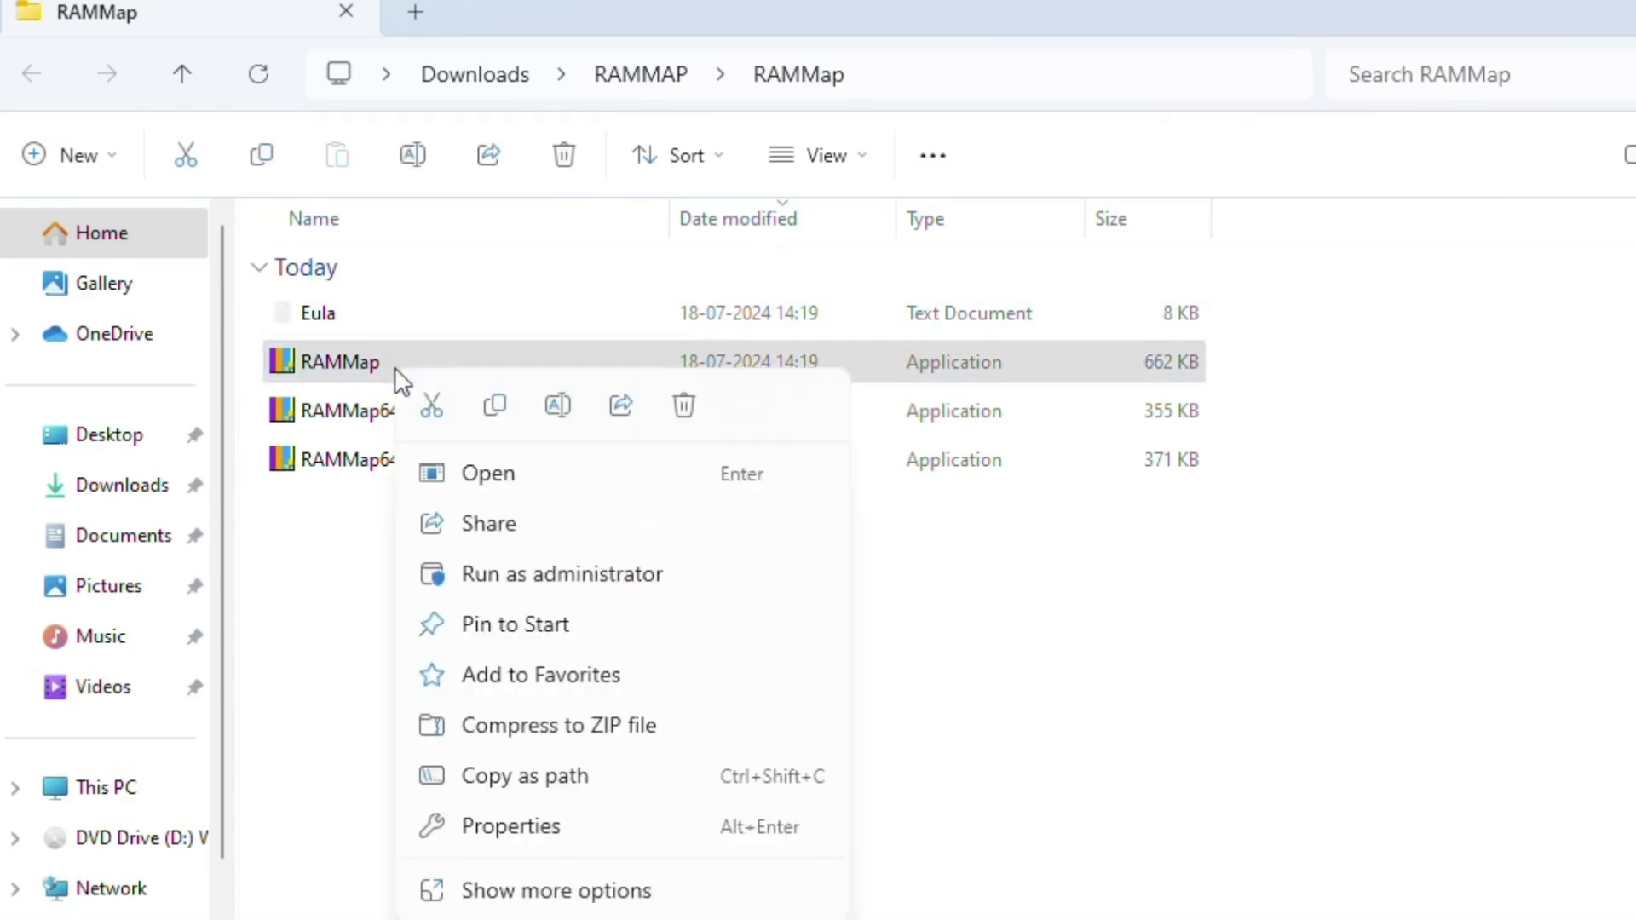
pyautogui.click(570, 576)
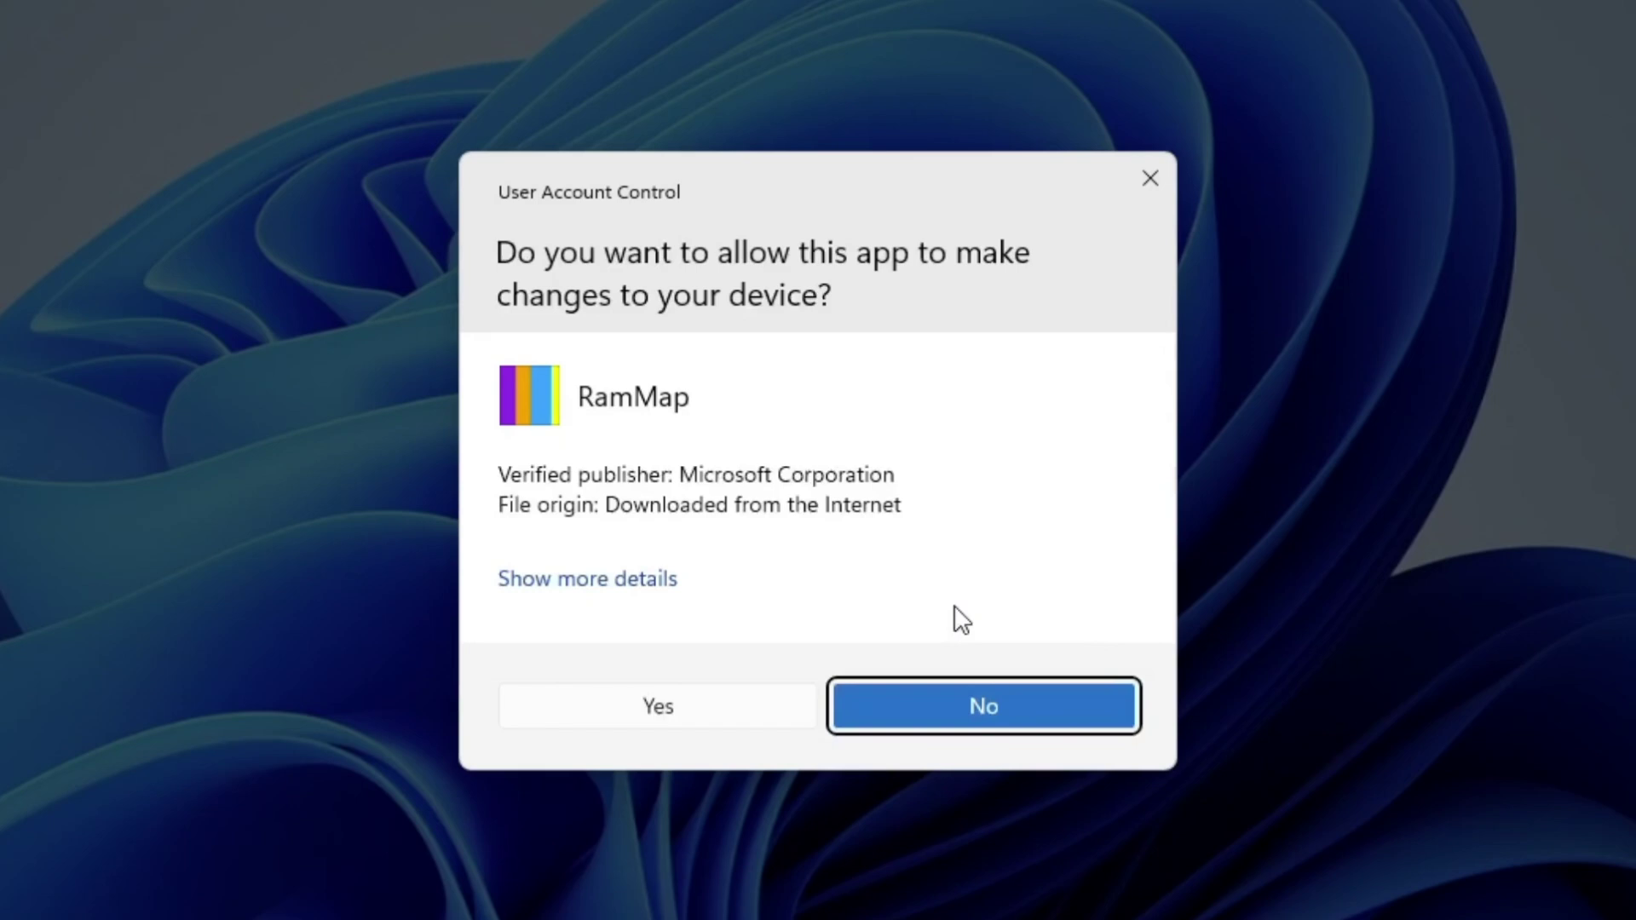
pyautogui.click(666, 709)
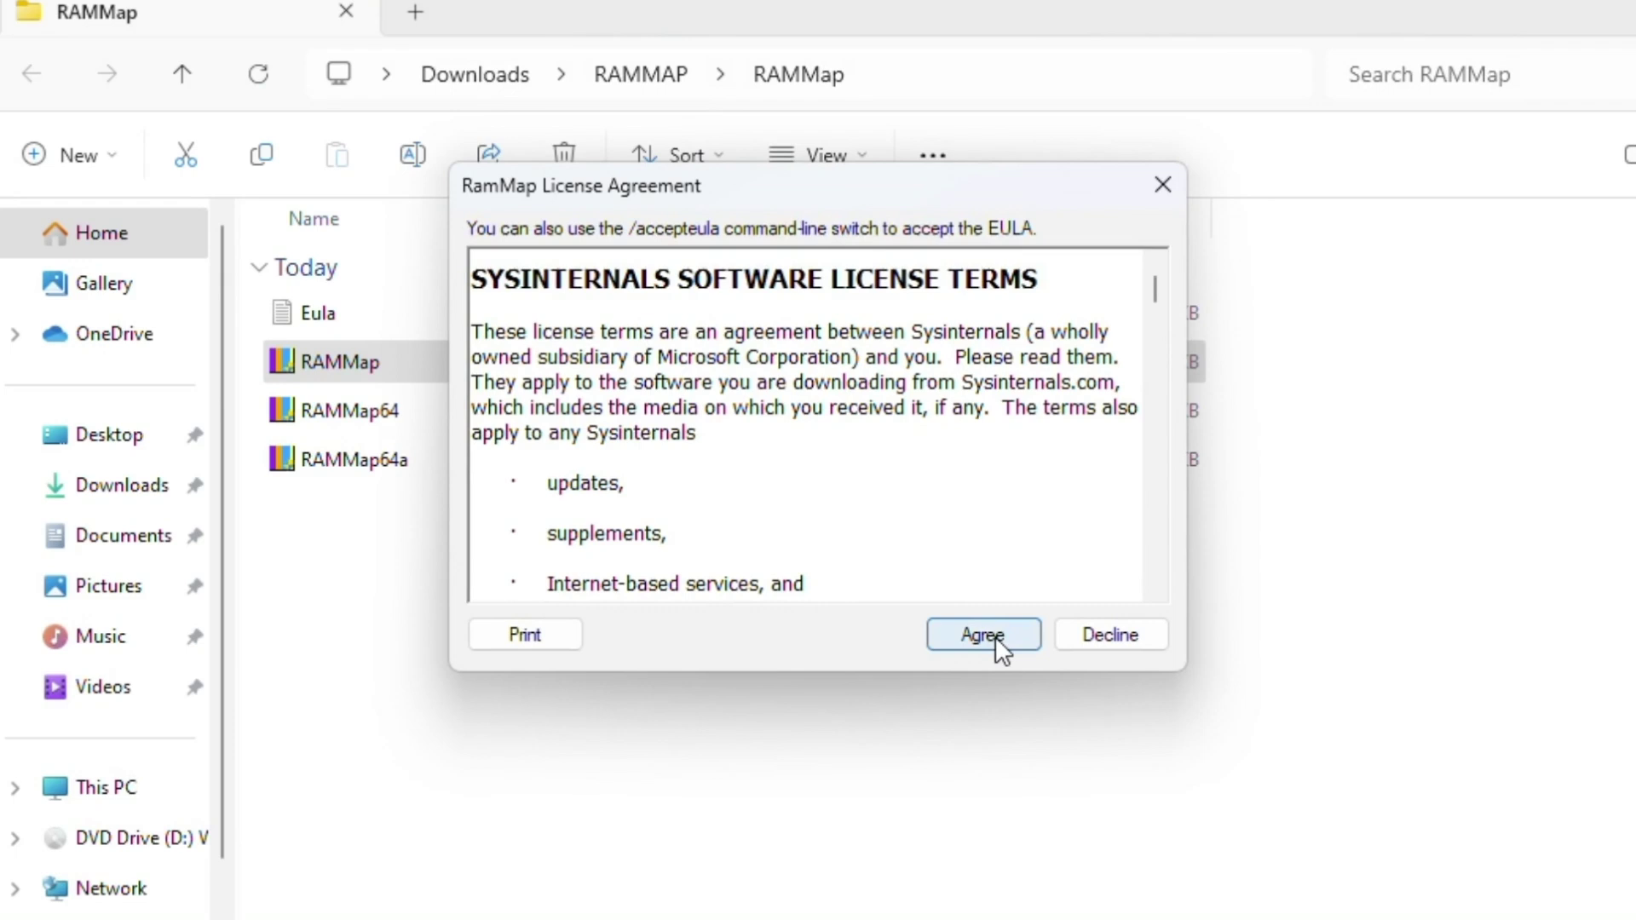
pyautogui.click(992, 635)
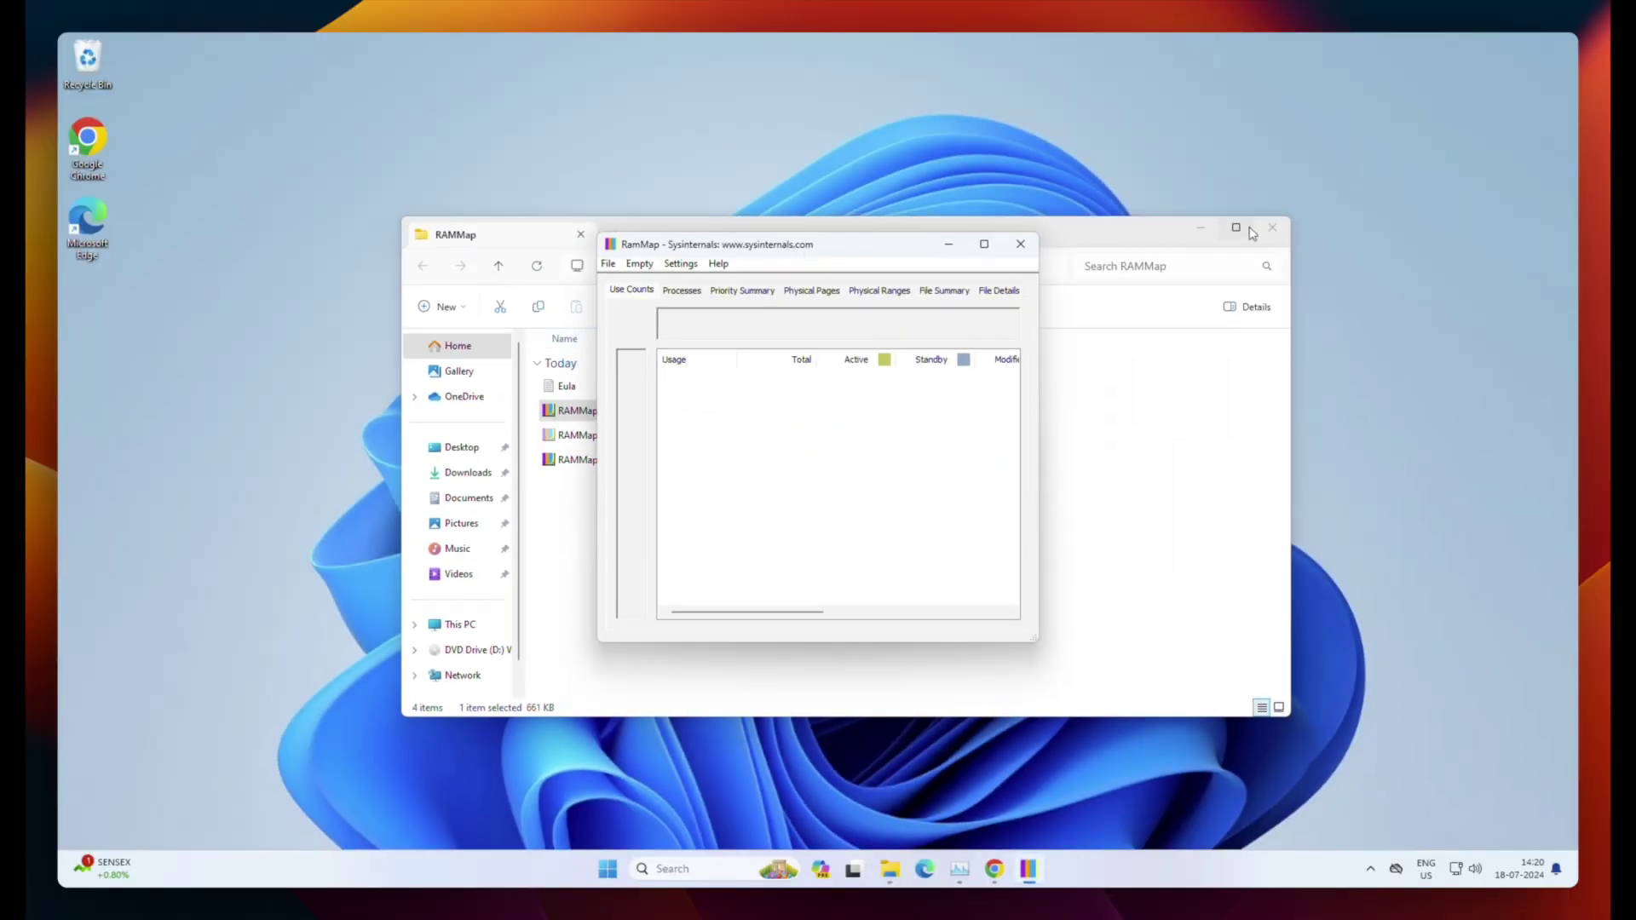
# Place RAMMap beside Task Manager's memory view, then empty the standby list.
pyautogui.click(1271, 227)
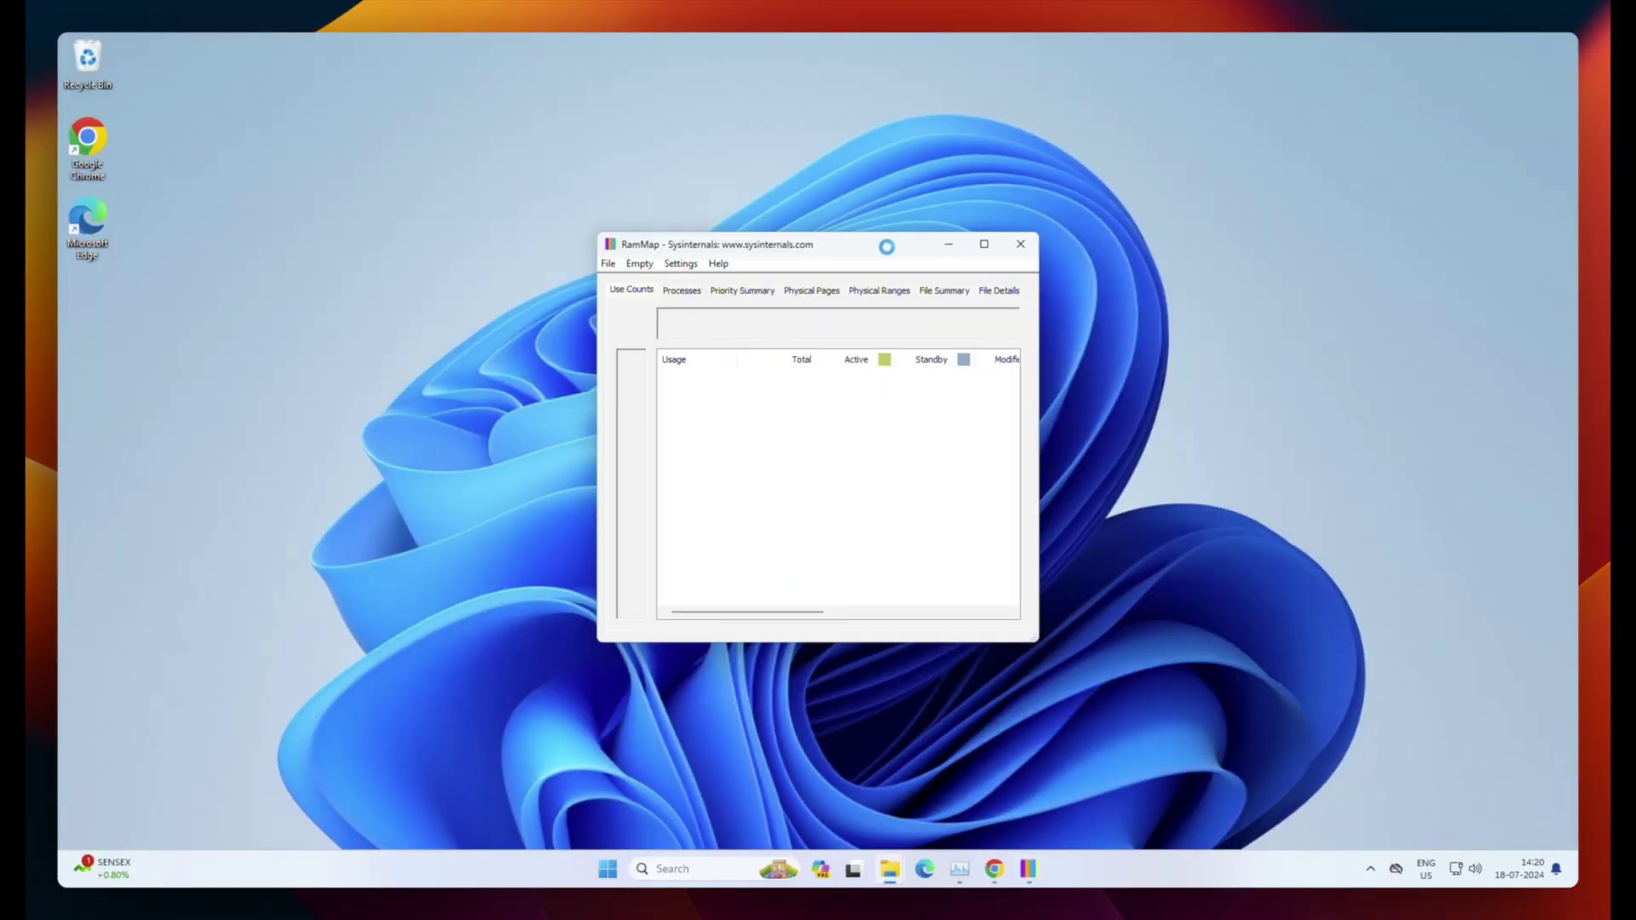
pyautogui.moveTo(886, 247); pyautogui.dragTo(403, 218)
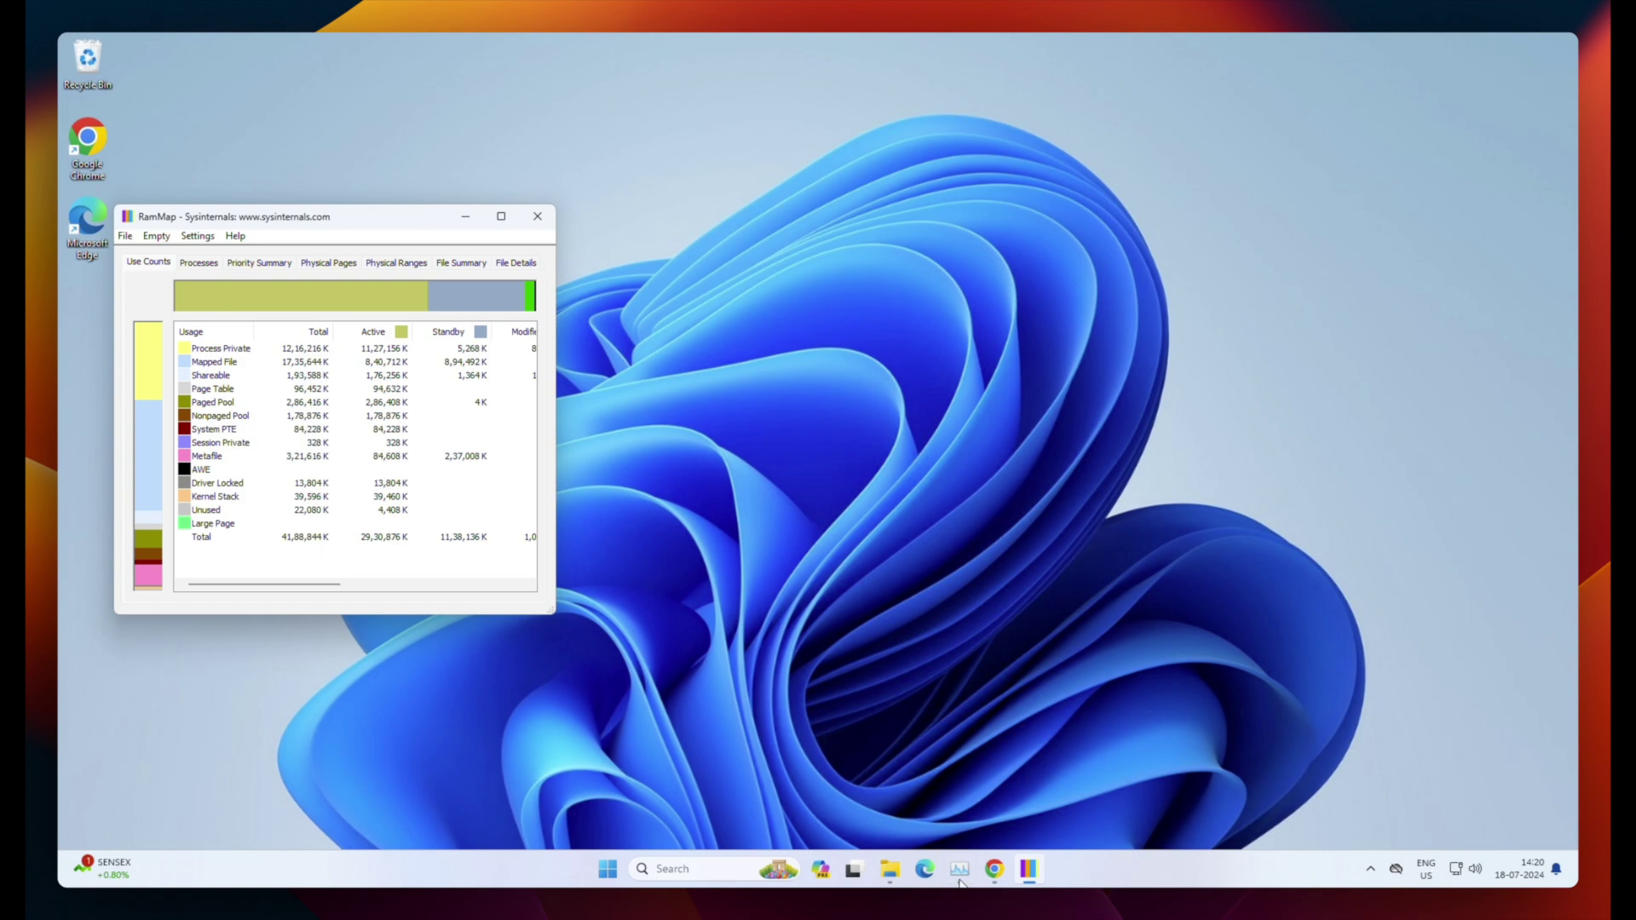
pyautogui.click(961, 871)
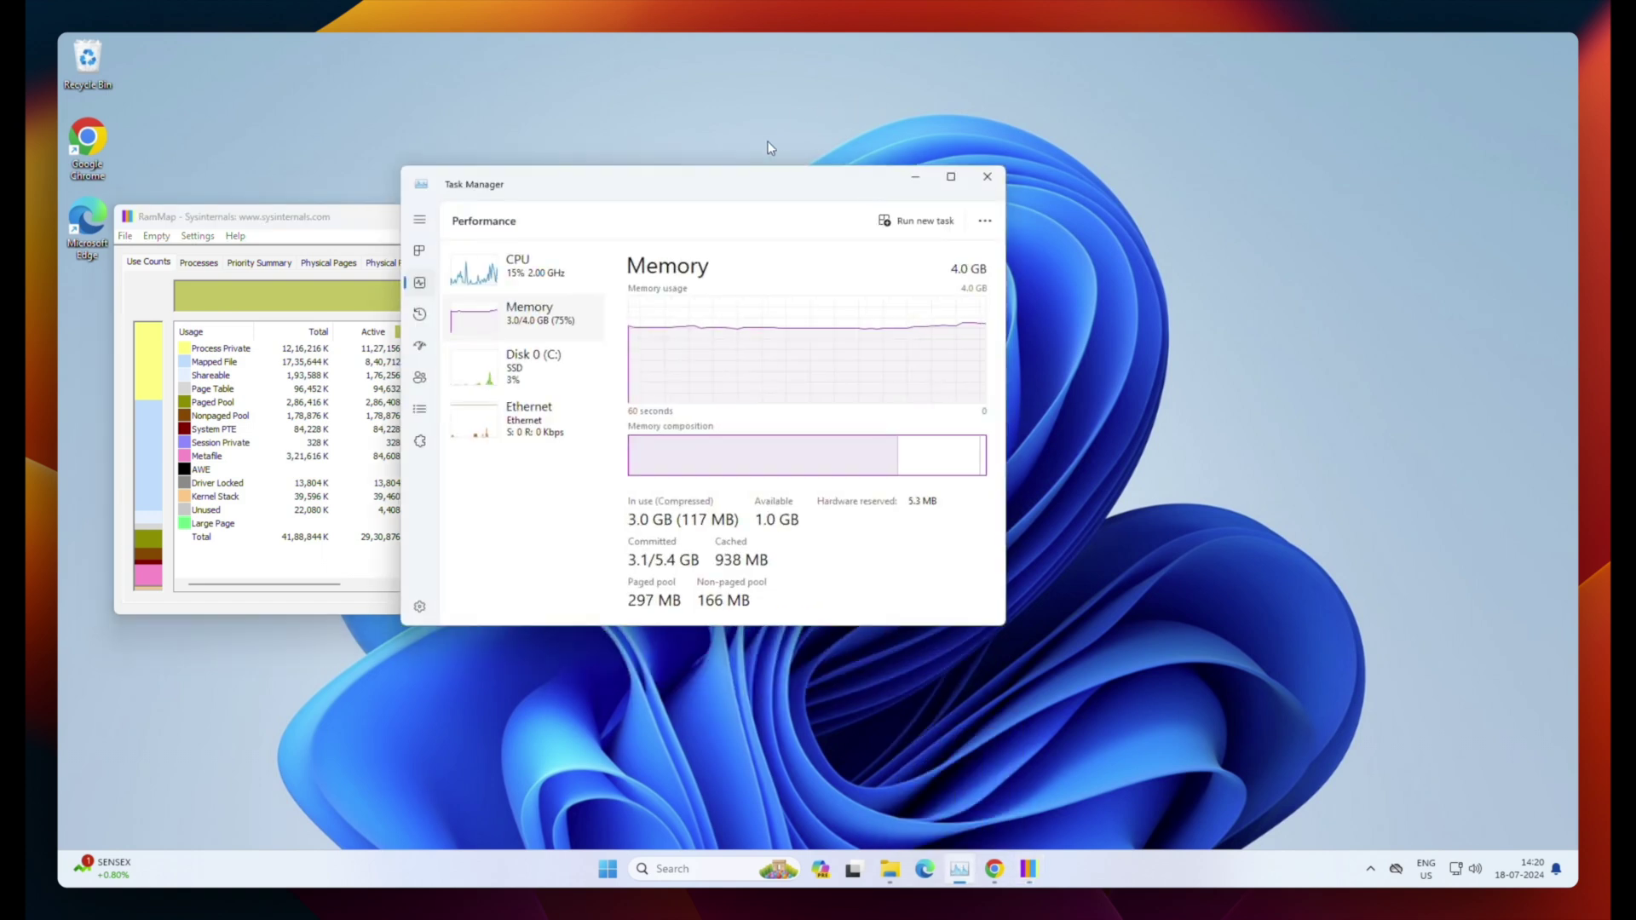
pyautogui.moveTo(753, 194); pyautogui.dragTo(972, 190)
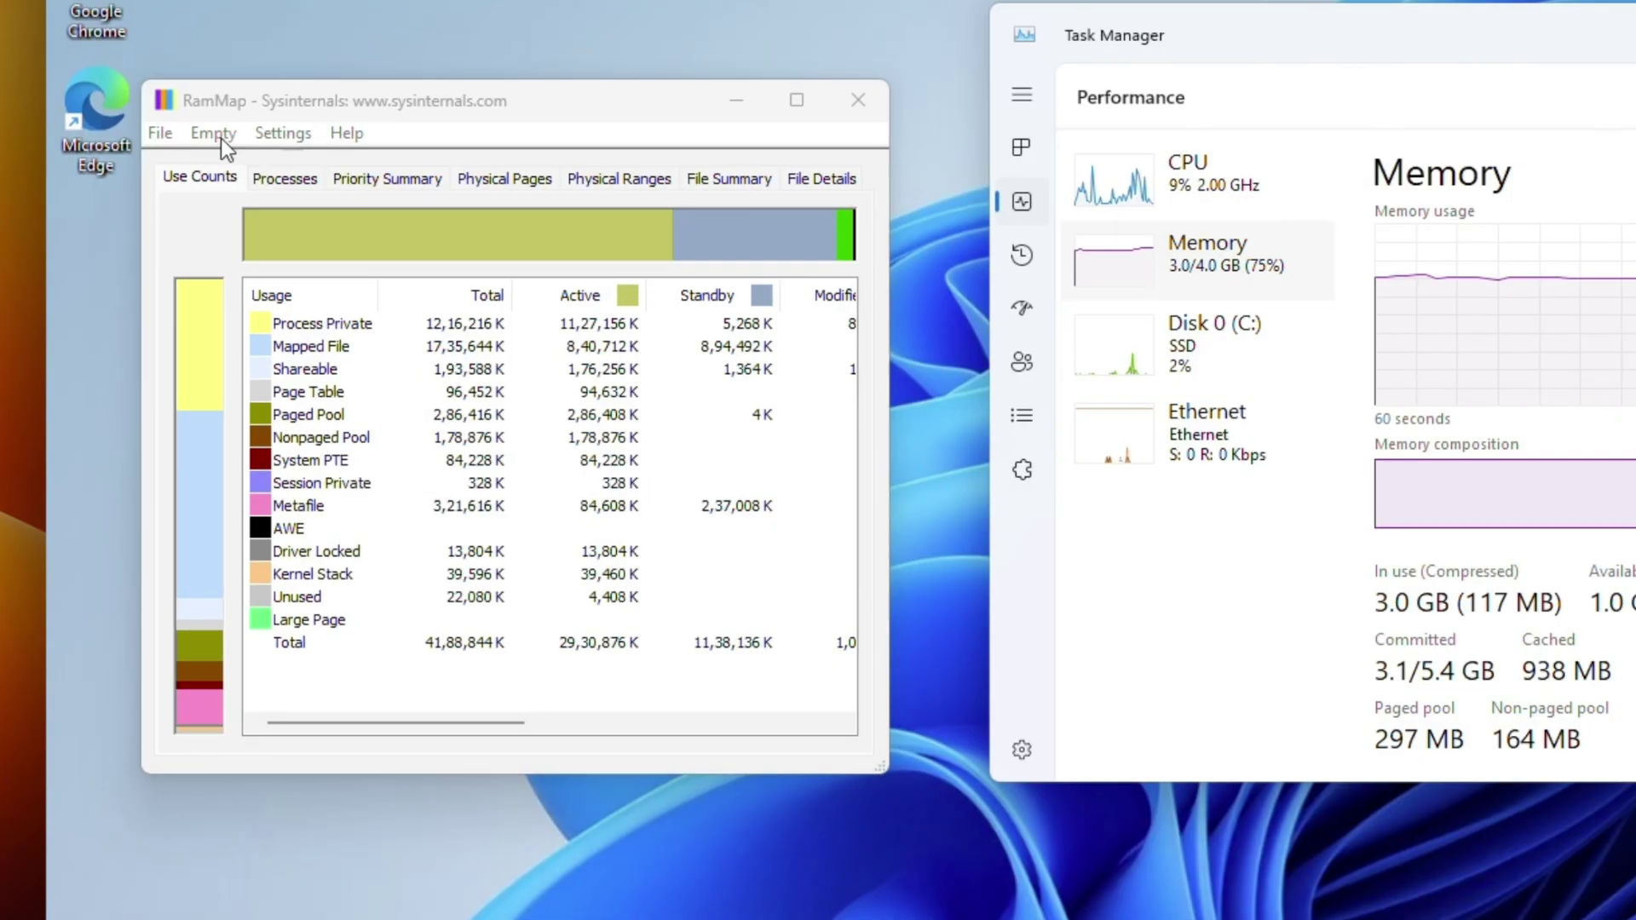
pyautogui.click(158, 237)
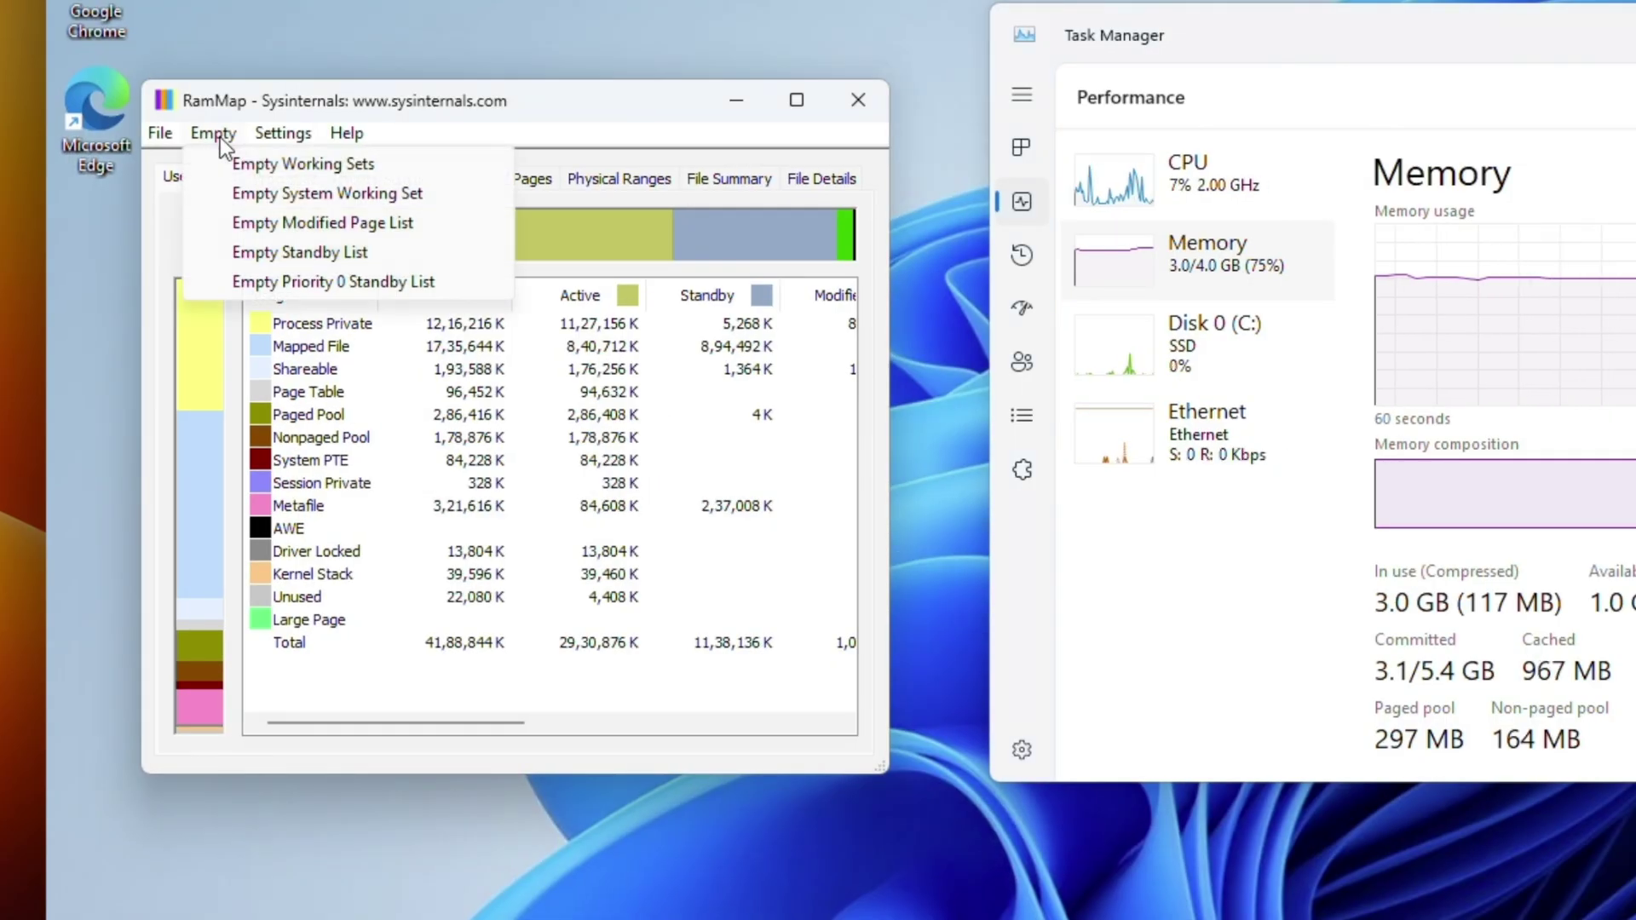
pyautogui.click(318, 252)
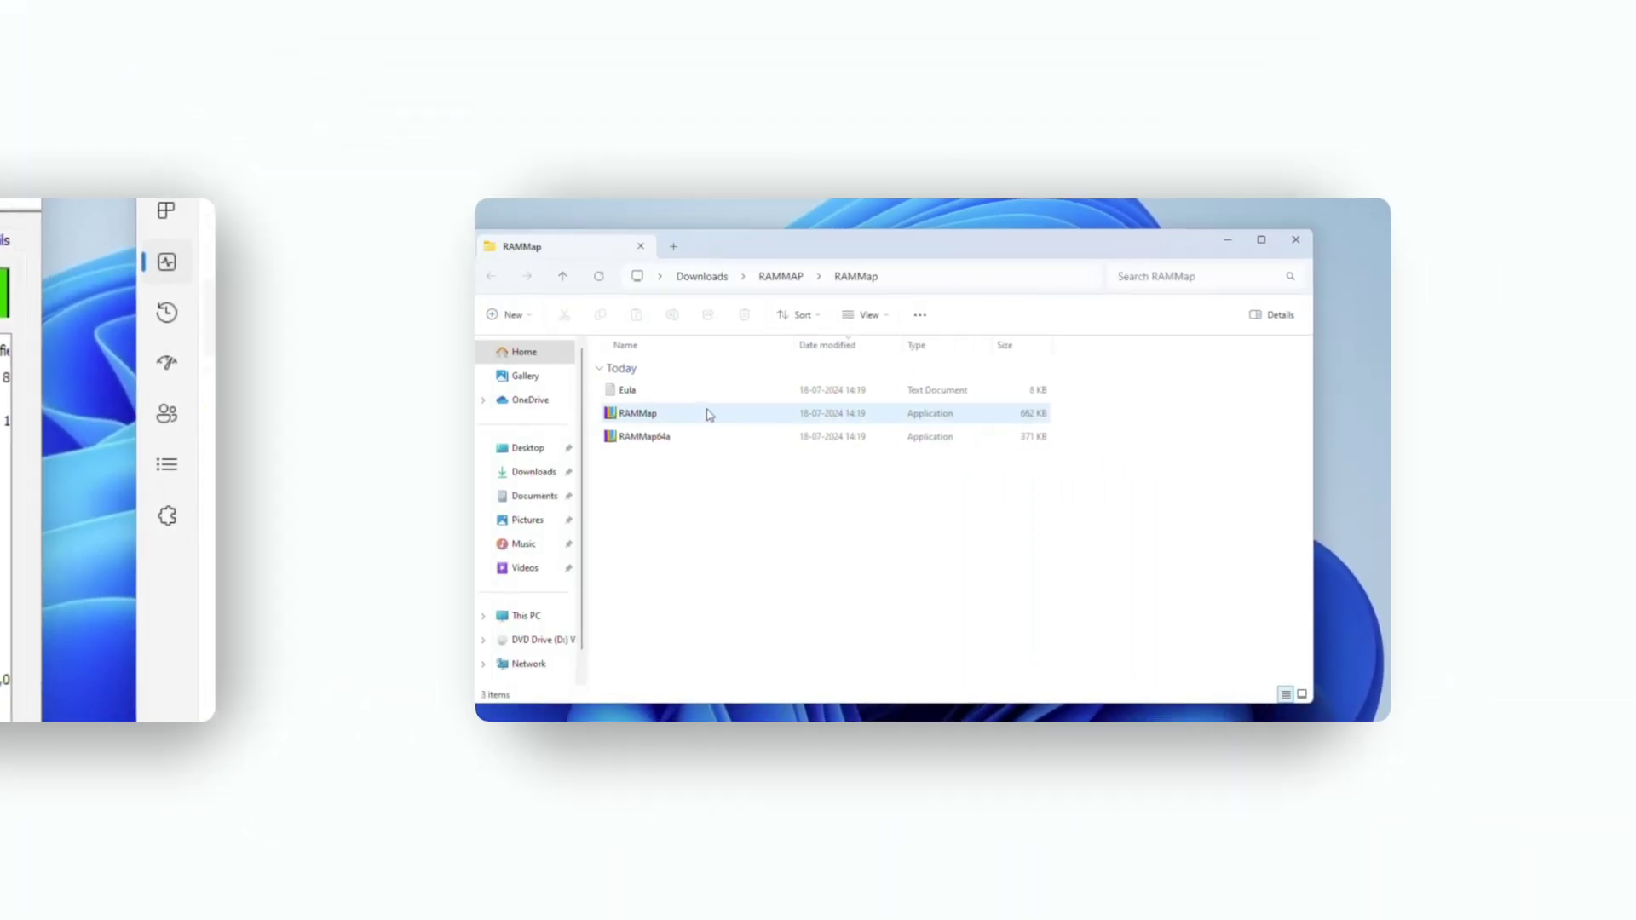
# Copy the RAMMap program into the Documents folder and close the leftover RAMMAP window.
pyautogui.rightClick(706, 413)
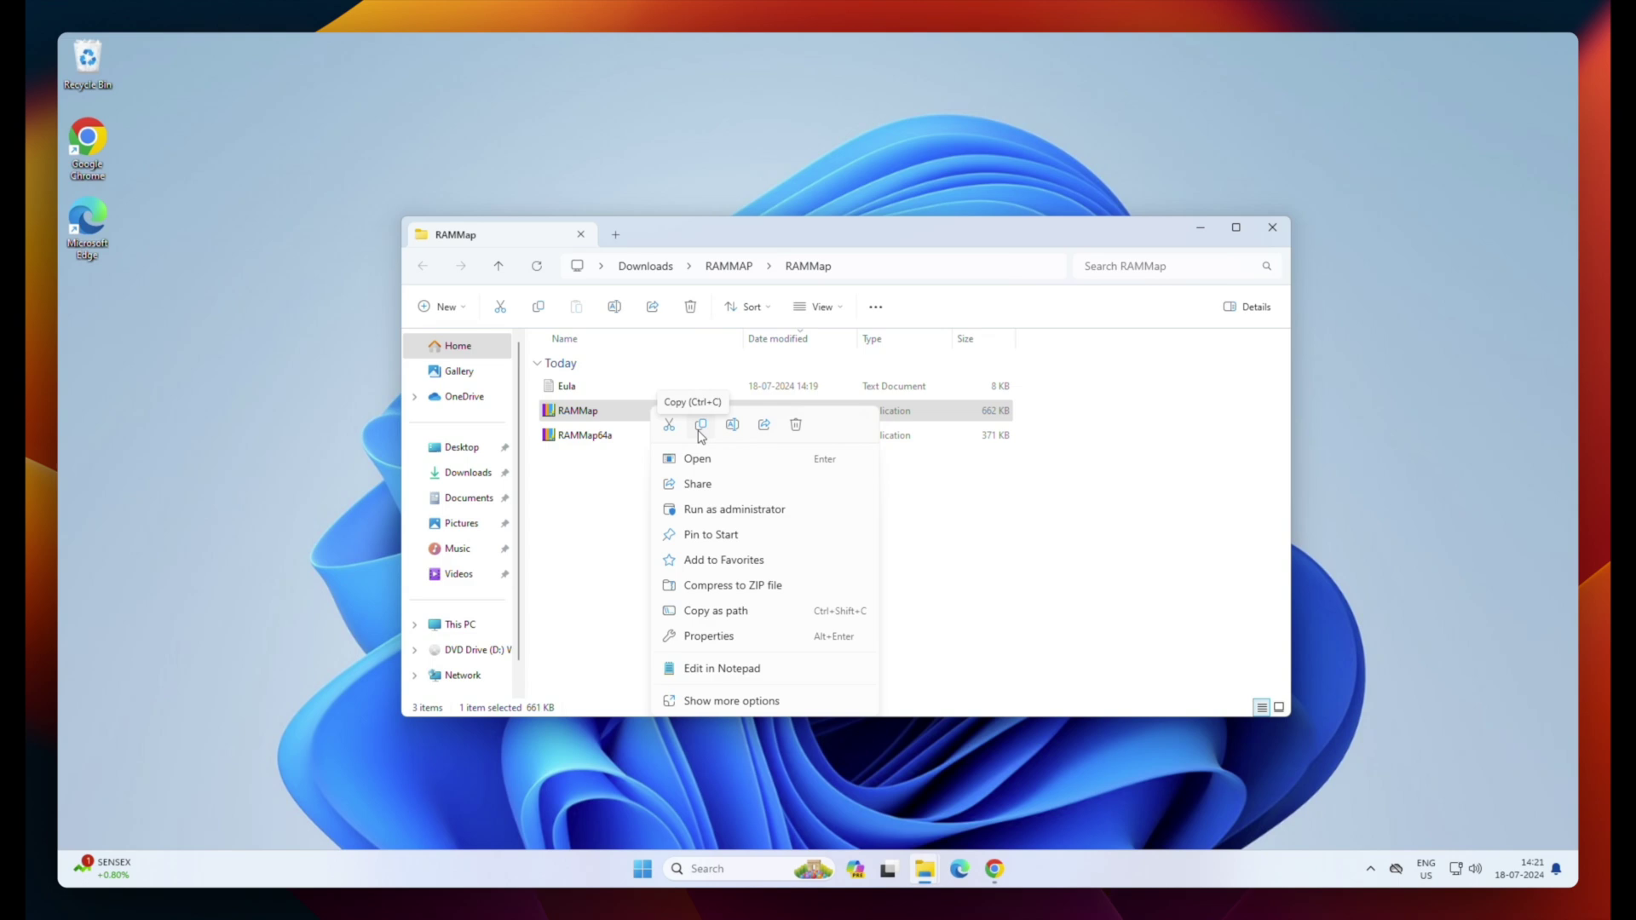
pyautogui.click(700, 427)
pyautogui.click(852, 760)
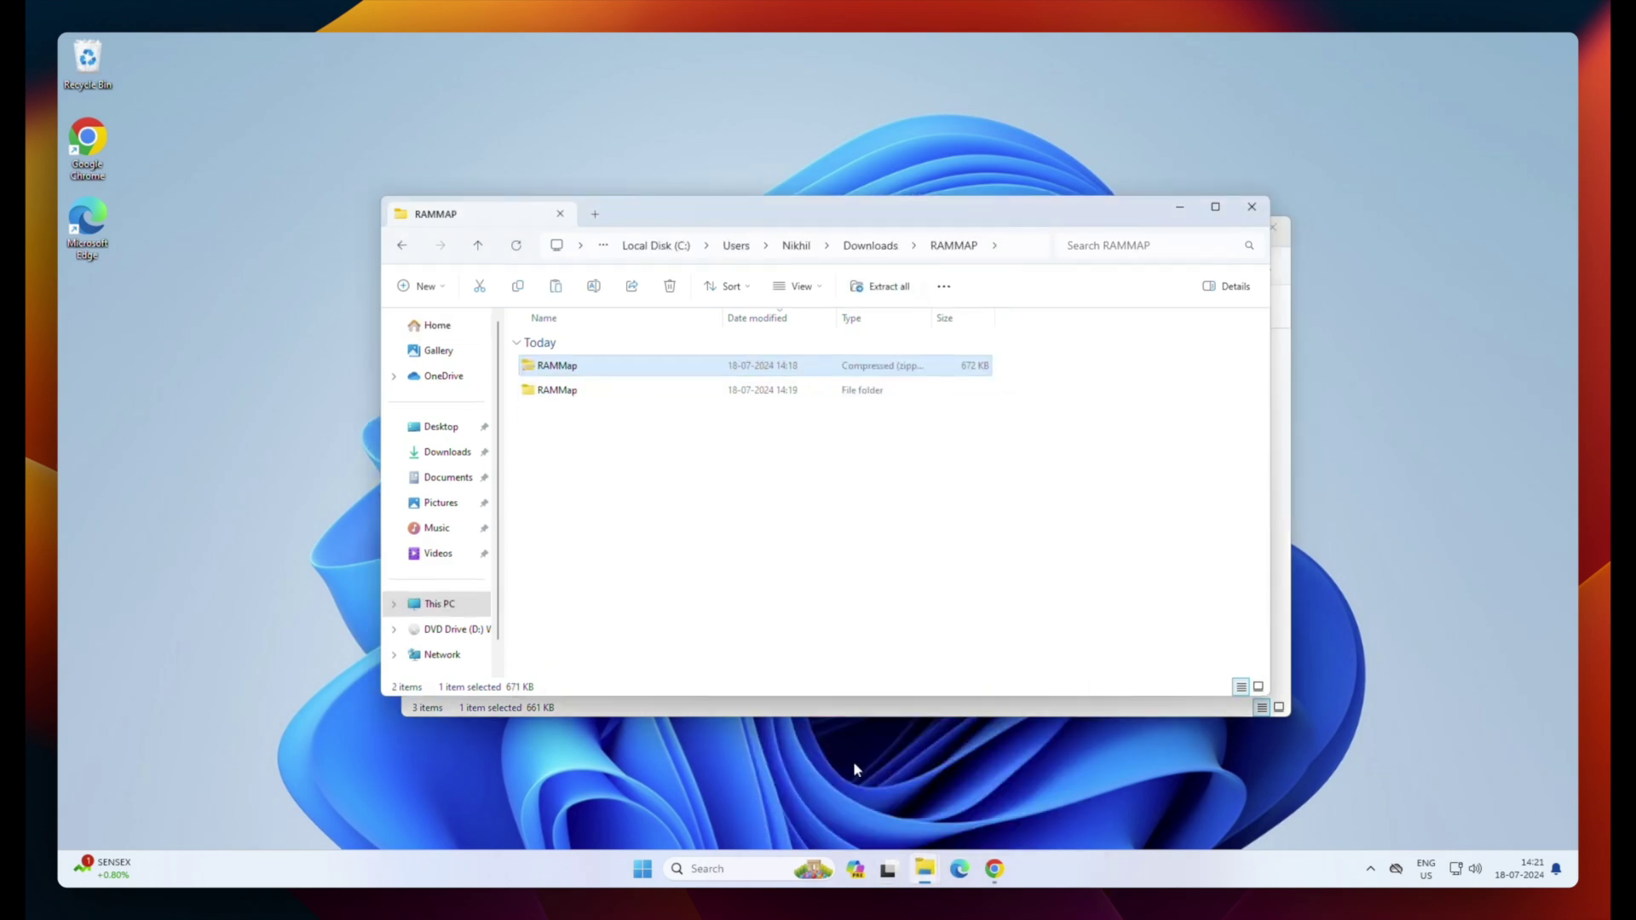
pyautogui.click(445, 477)
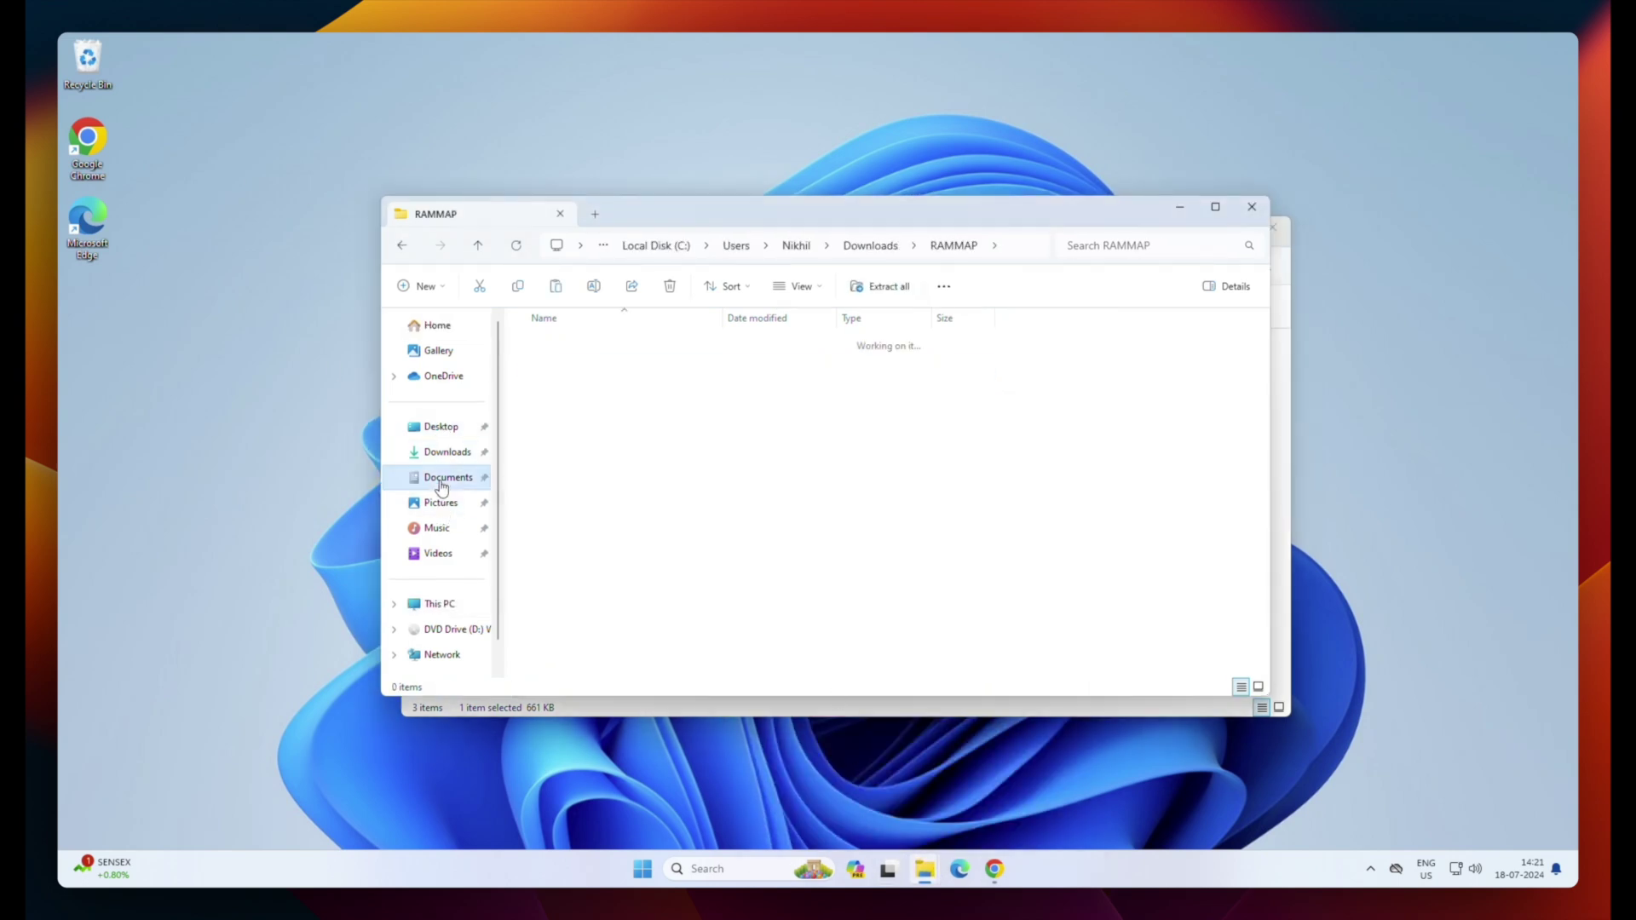
pyautogui.rightClick(570, 437)
pyautogui.click(587, 452)
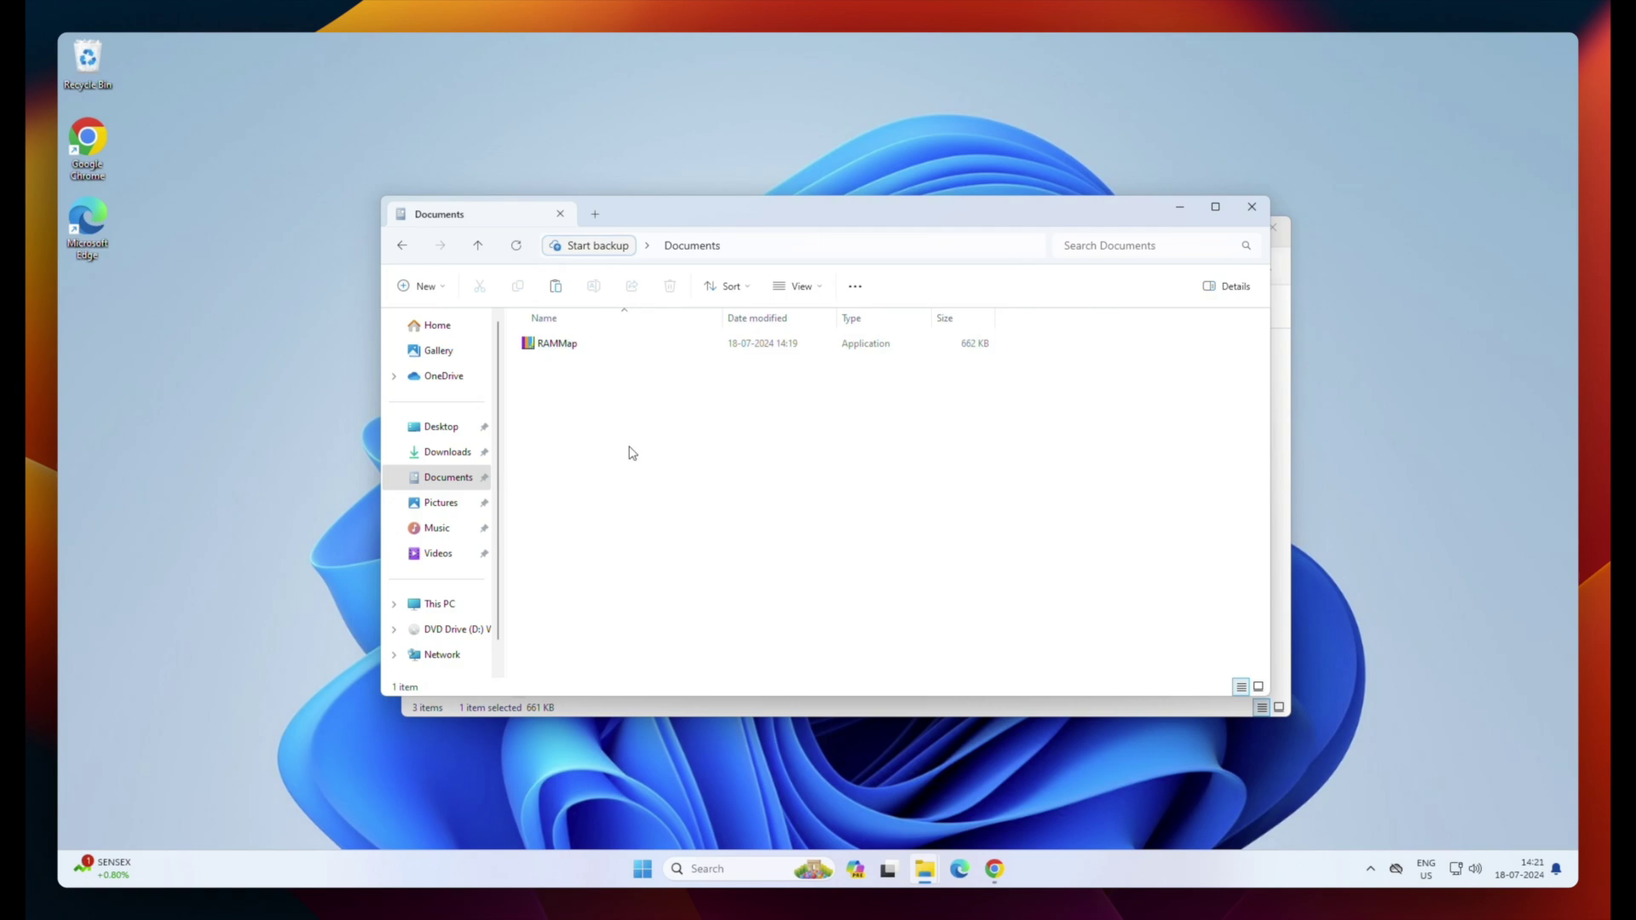
pyautogui.moveTo(707, 202); pyautogui.dragTo(642, 352)
pyautogui.click(1272, 228)
pyautogui.moveTo(786, 364); pyautogui.dragTo(705, 267)
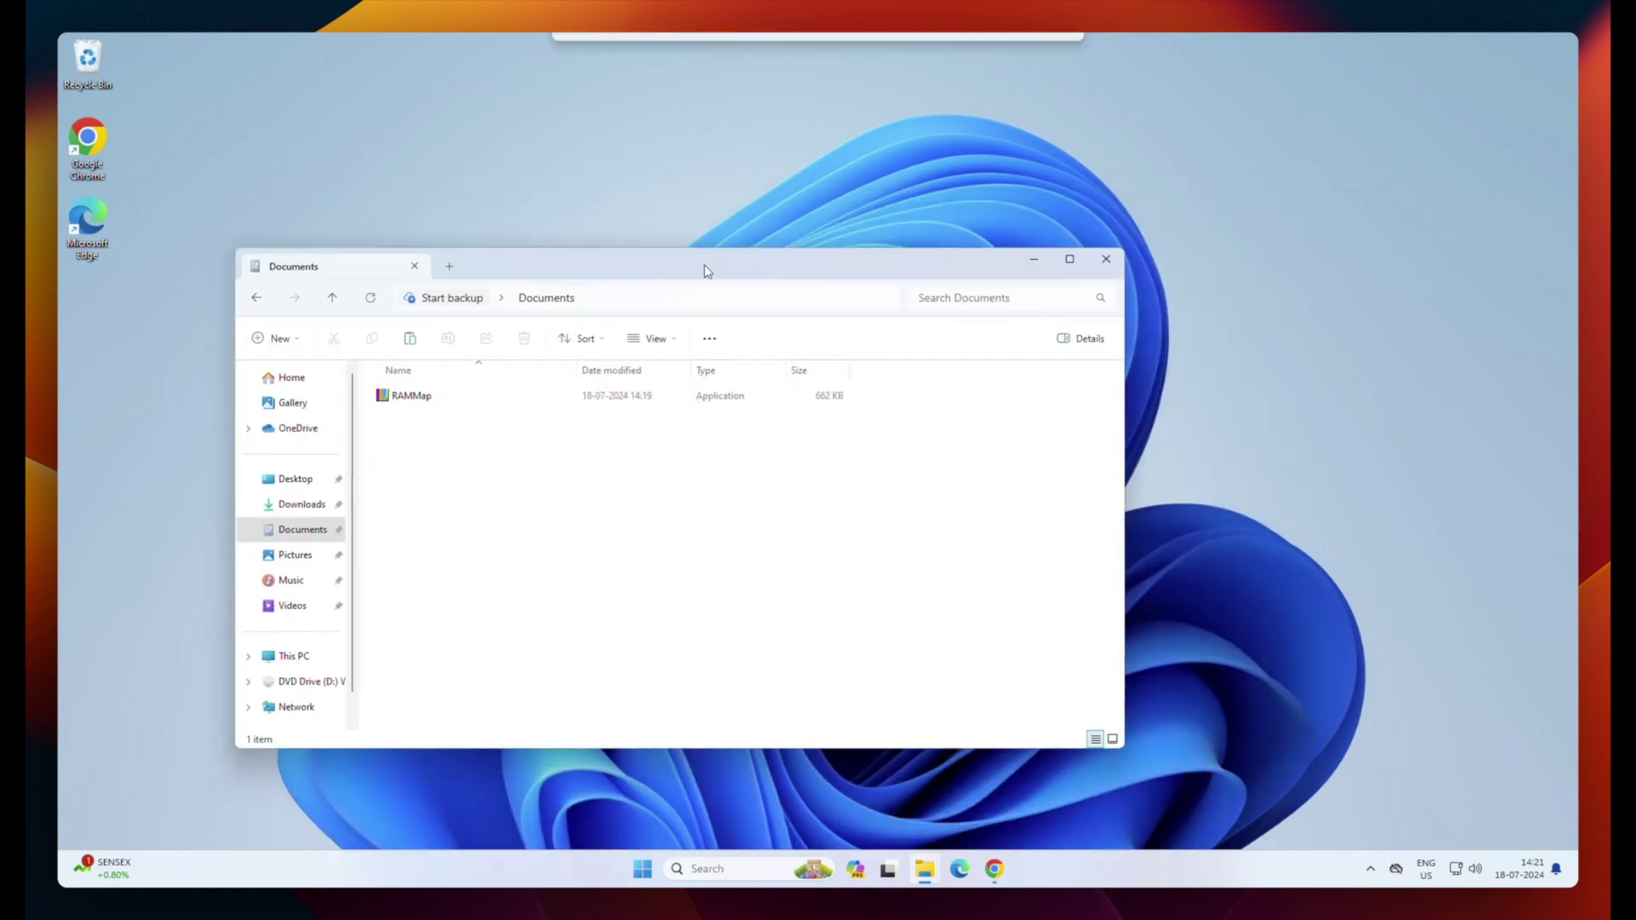
# Launch the Documents copy of RAMMap as administrator and empty the standby list.
pyautogui.doubleClick(415, 396)
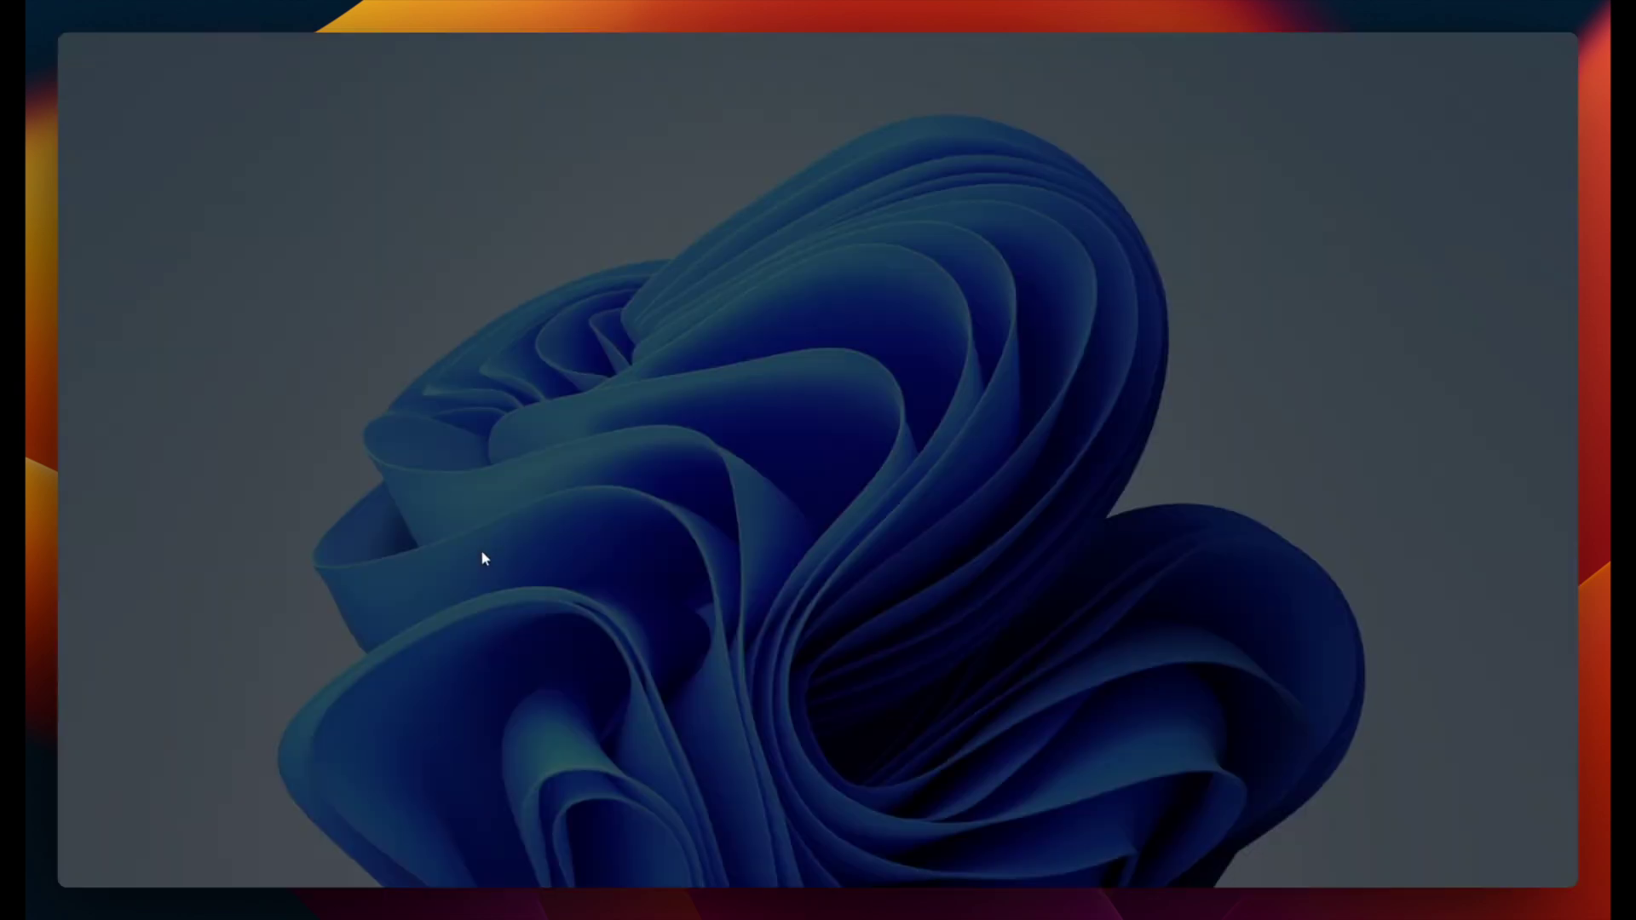
pyautogui.click(746, 569)
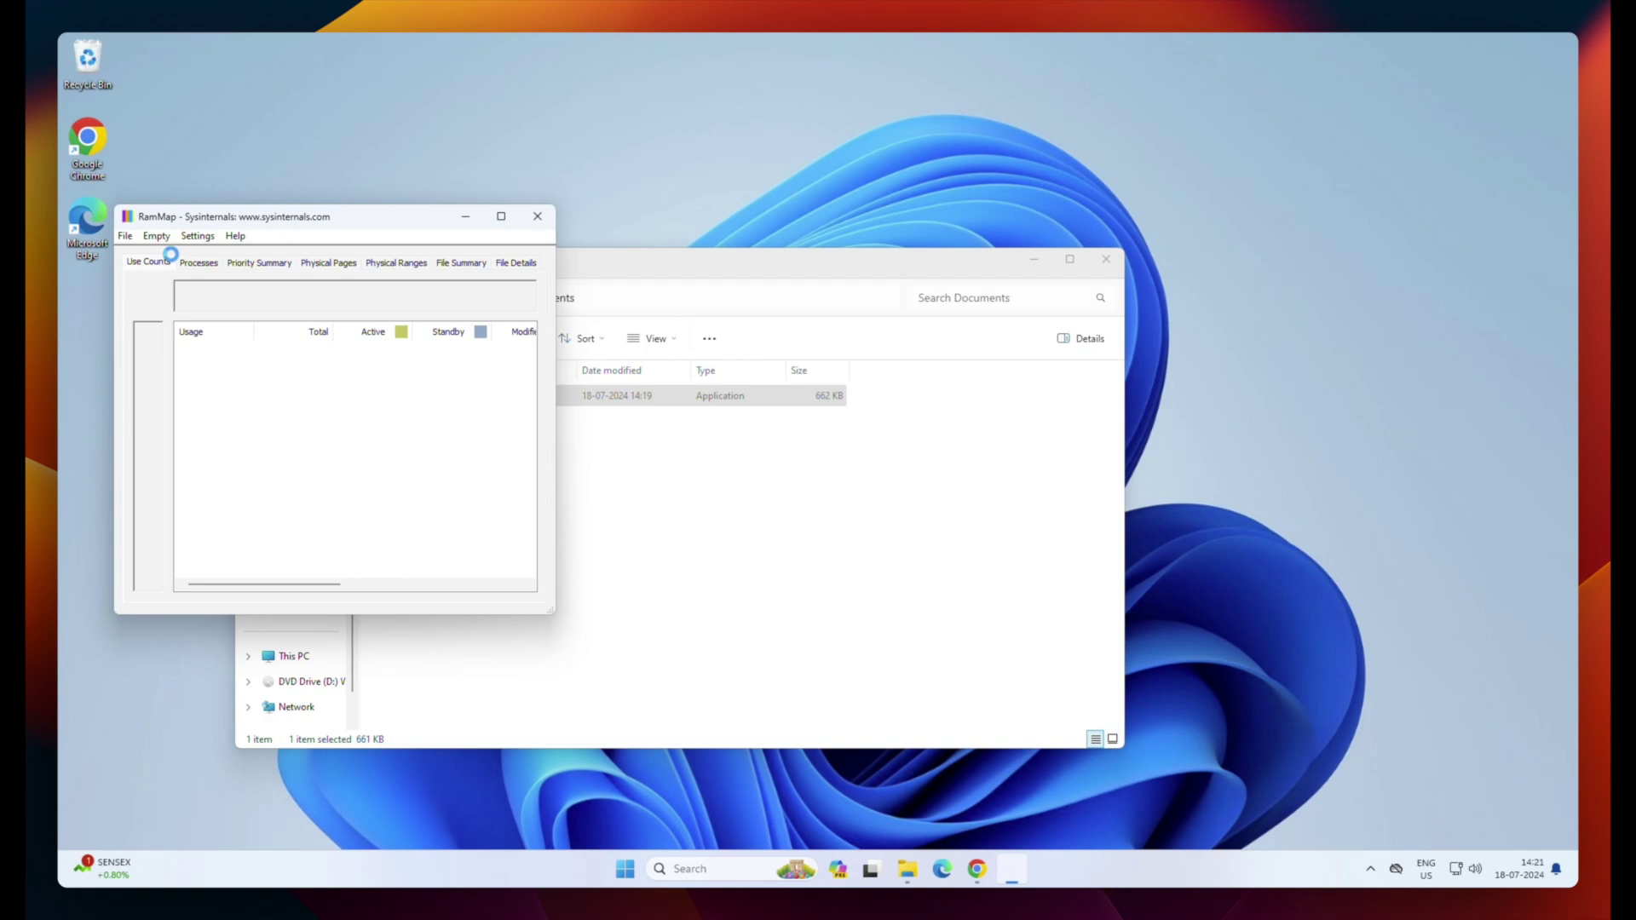
pyautogui.click(157, 238)
pyautogui.click(200, 305)
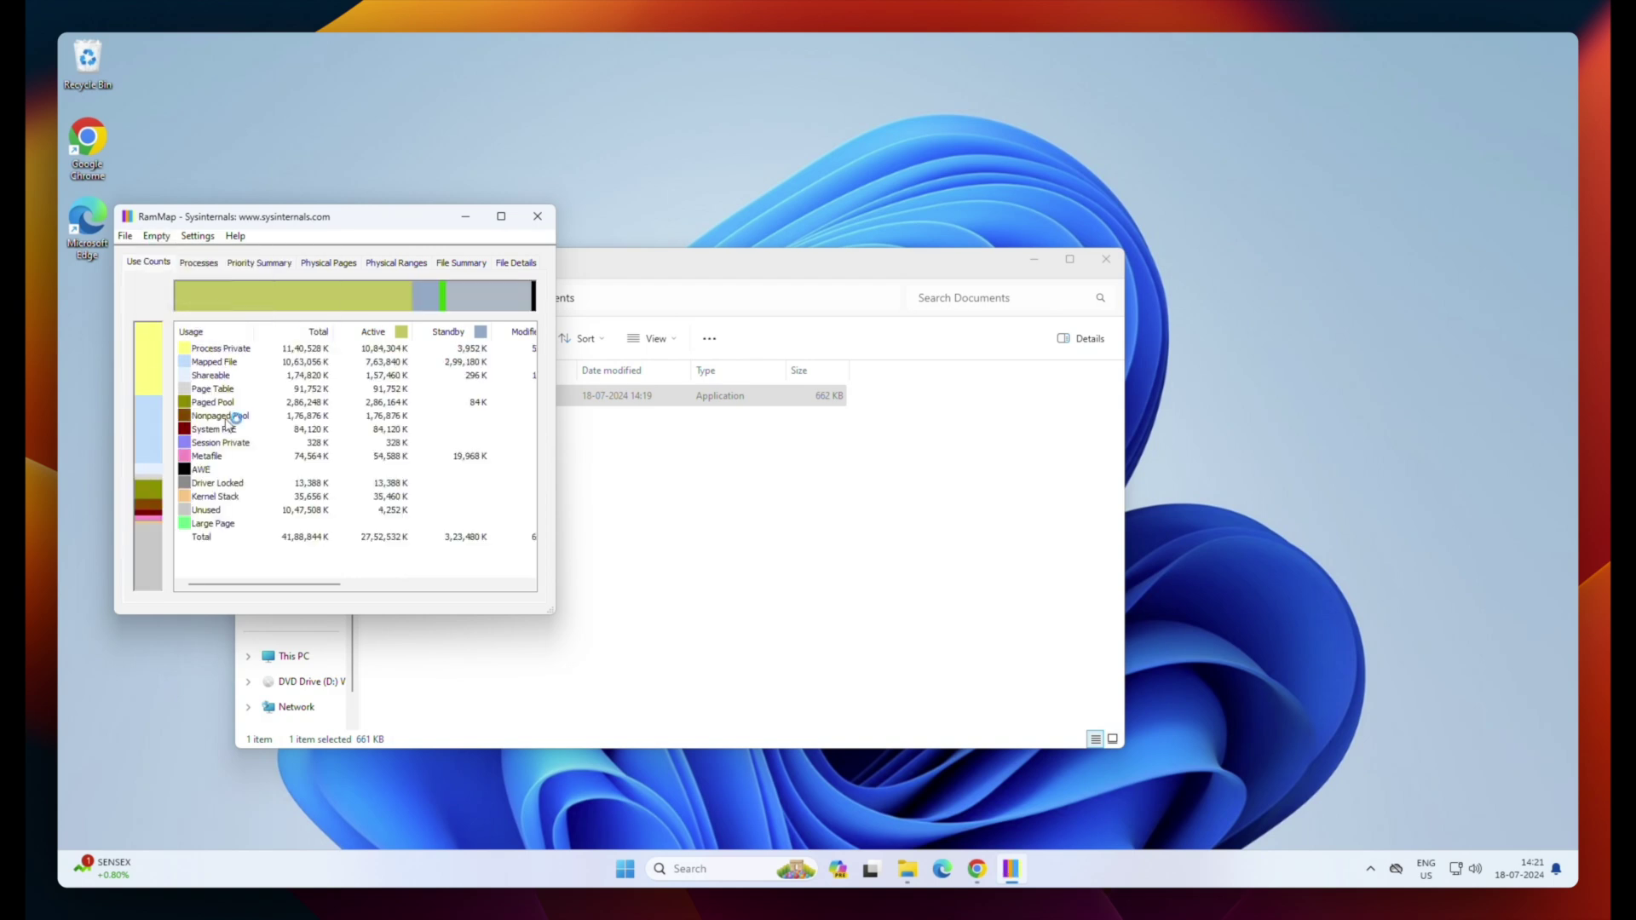